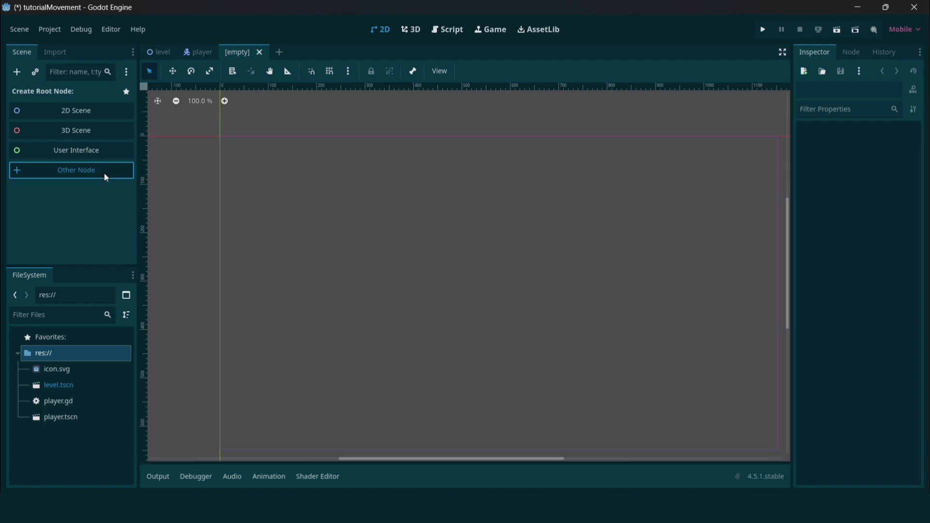
- Create a CharacterBody2D as the new scene's root node and rename it Enemy
type("chara")
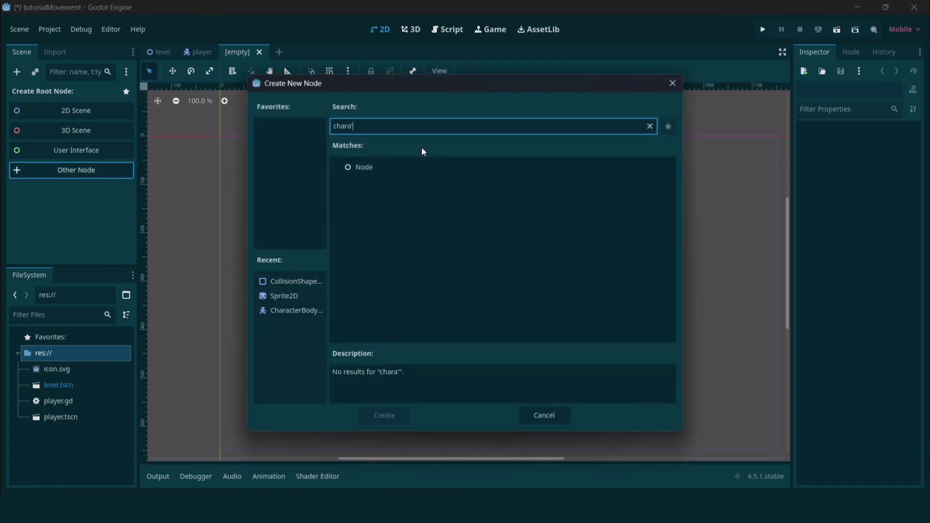
key("Return")
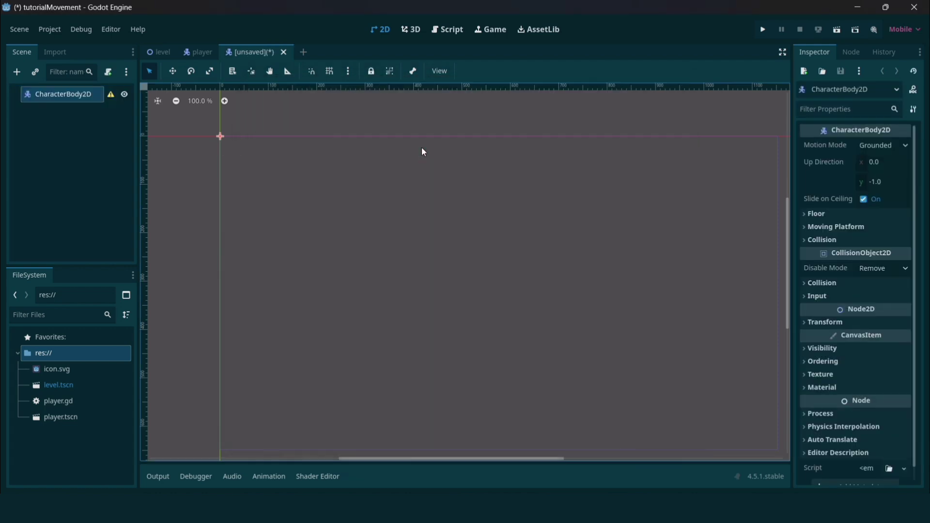
double_click(69, 97)
type("Ene")
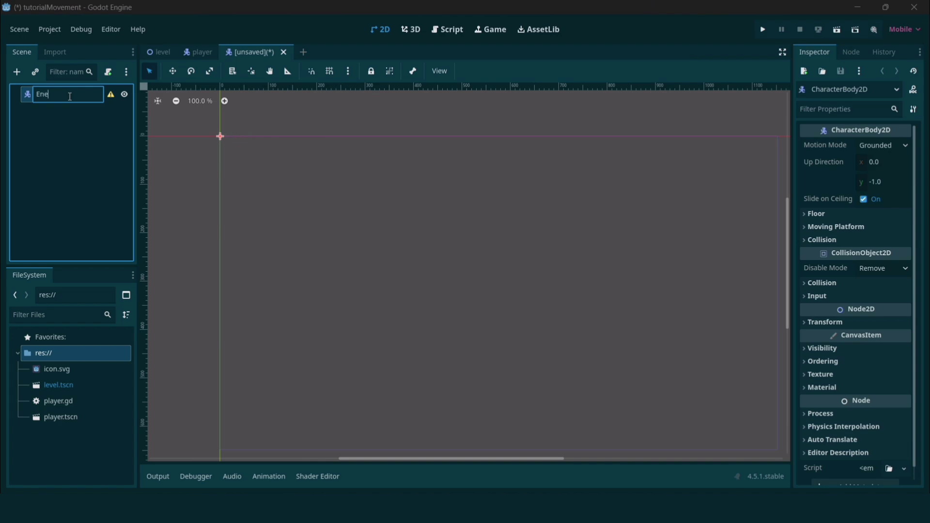
type("my")
key("Return")
- Add a Sprite2D and a CollisionShape2D as child nodes of Enemy
key("ctrl+a")
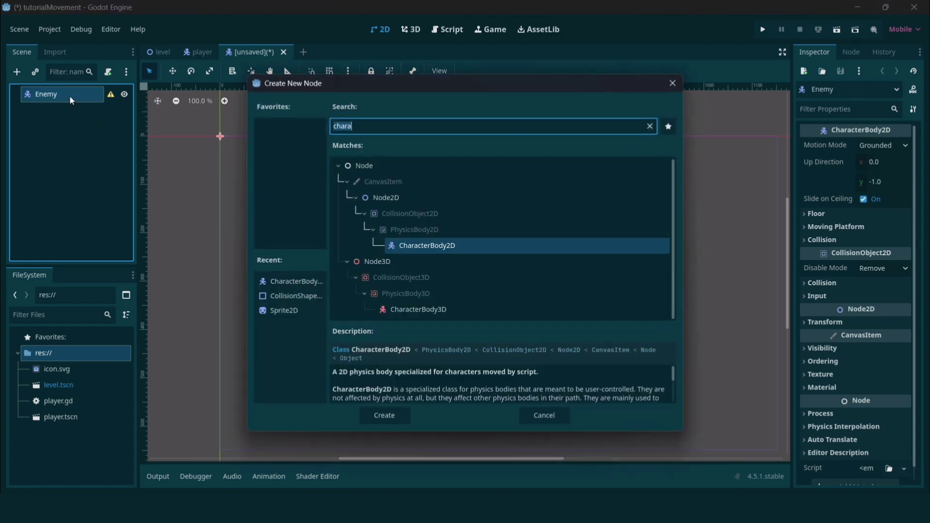
type("sprite")
key("Return")
left_click(70, 96)
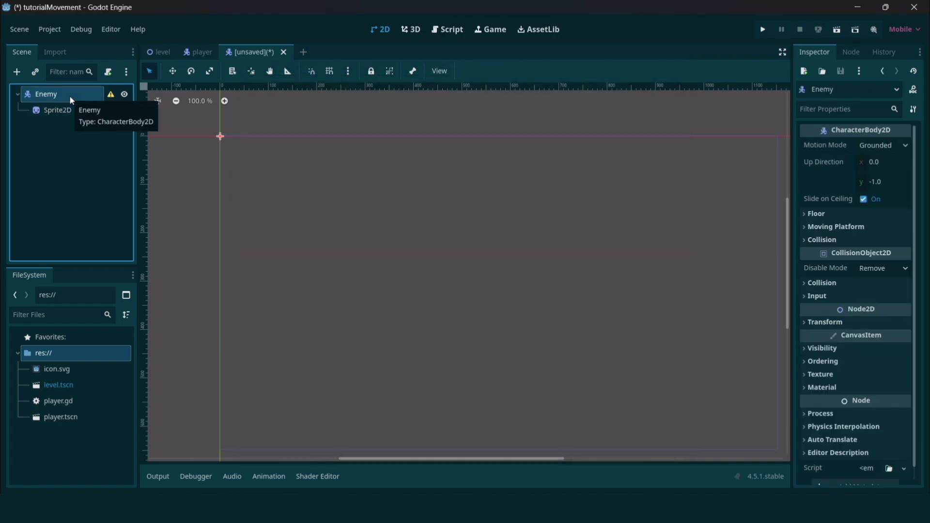
key("ctrl+a")
type("coll")
key("Return")
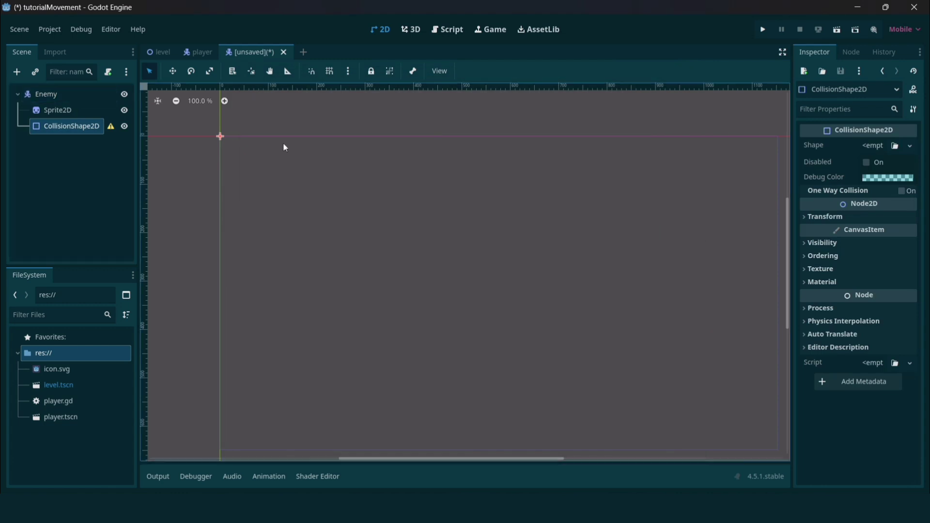
- Assign the Godot icon image as the texture of the enemy's Sprite2D
left_click(58, 110)
left_click(894, 147)
left_click(305, 189)
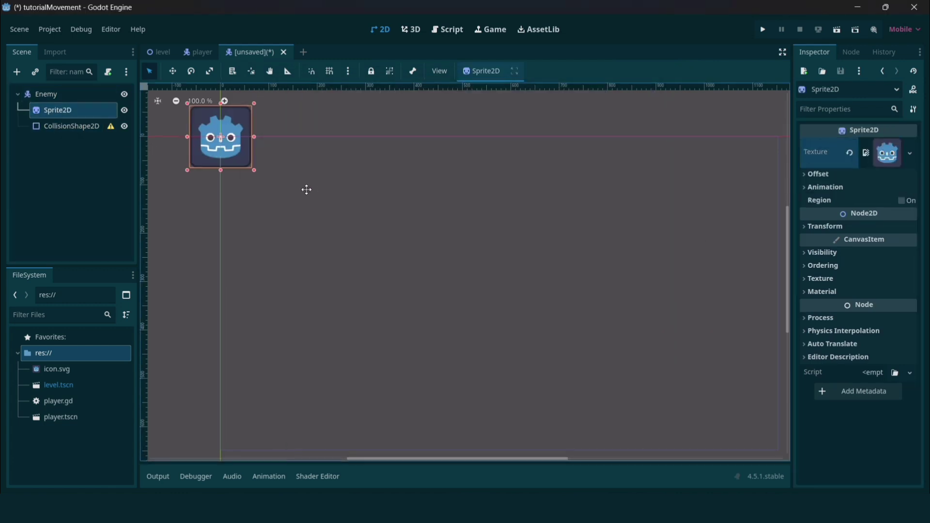
- Tint the enemy sprite red by reducing the green and blue channels of its modulate color to the minimum
middle_click_drag(305, 188, 612, 290)
scroll(630, 262, "up", 6)
middle_click_drag(644, 256, 654, 281)
left_click(848, 253)
left_click(884, 284)
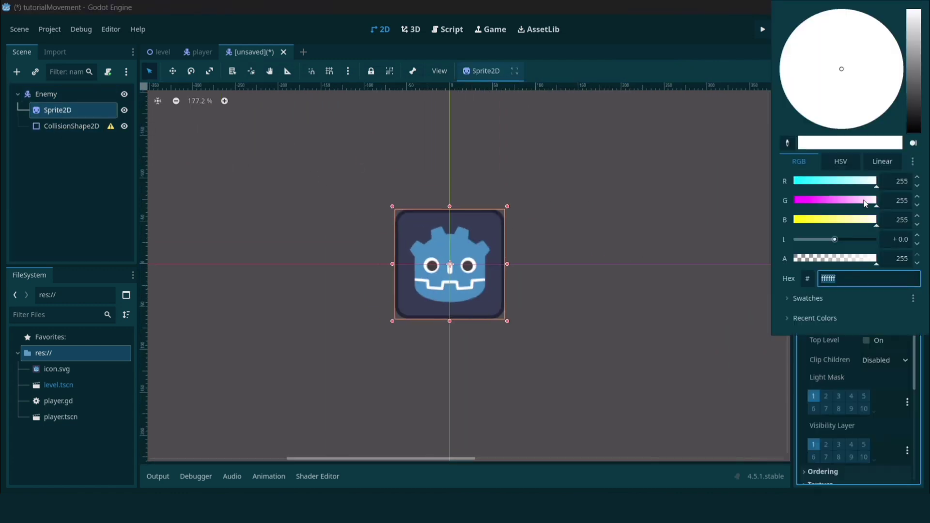
left_click_drag(866, 203, 790, 204)
left_click_drag(865, 221, 791, 221)
left_click(648, 243)
left_click(644, 245)
- Give the CollisionShape2D a rectangle shape and resize it to cover the whole enemy sprite
scroll(640, 247, "down", 9)
middle_click_drag(668, 262, 600, 257)
left_click(71, 126)
left_click(877, 146)
left_click(862, 223)
scroll(501, 249, "up", 5)
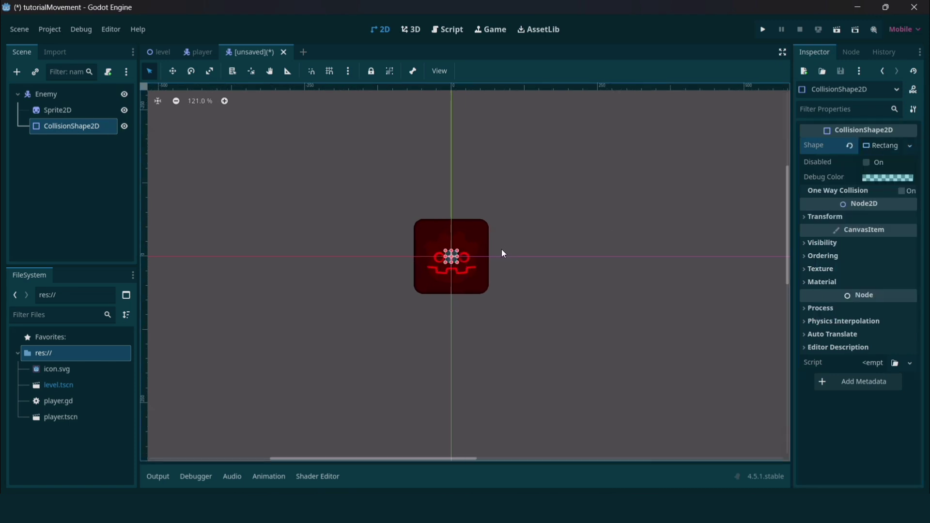
left_click_drag(459, 260, 521, 321)
left_click(533, 306)
- Save the enemy scene as enemy.tscn in the project's root folder
scroll(526, 297, "down", 6)
key("ctrl+s")
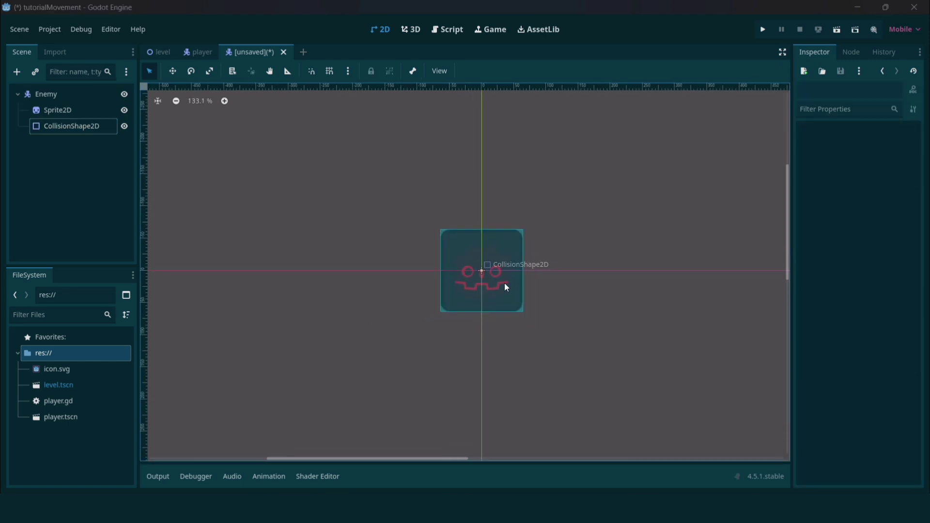
key("Return")
- Attach a new GDScript named enemy.gd to the Enemy root node, using the empty object template
scroll(479, 224, "down", 6)
middle_click_drag(604, 237, 548, 221)
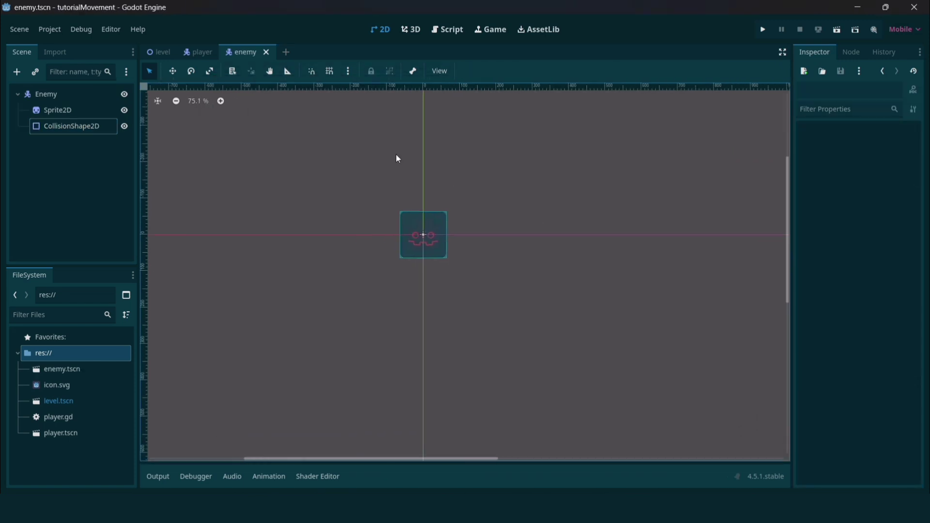
left_click(46, 94)
left_click(108, 72)
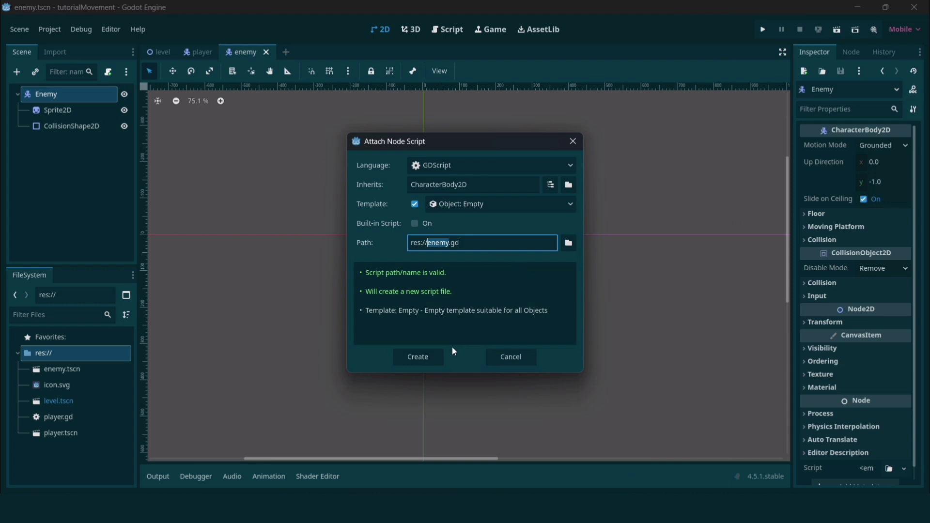
left_click(428, 359)
- Declare the variables "speed: int = 100" and "direction: Vector2" in the enemy script
key("Return")
type("var speed: ")
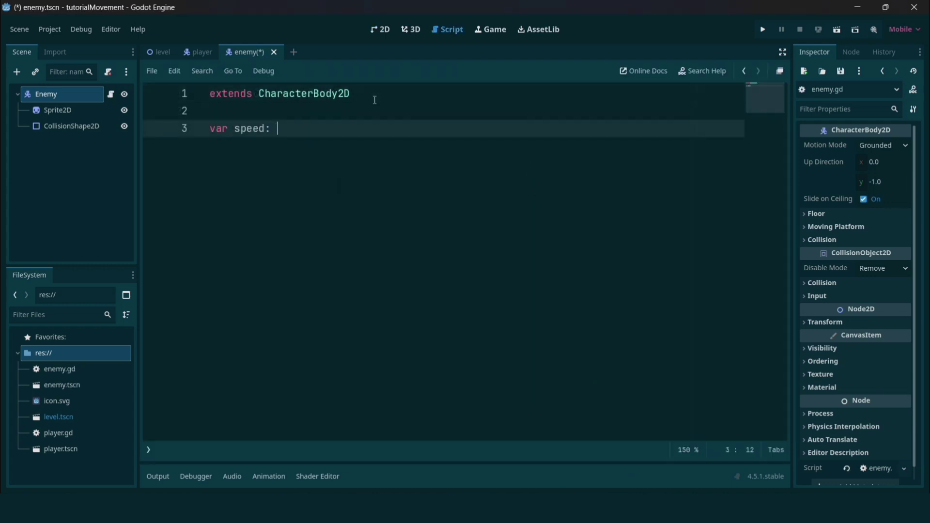
type("int = 100")
key("Return")
type("var direction: Vector2")
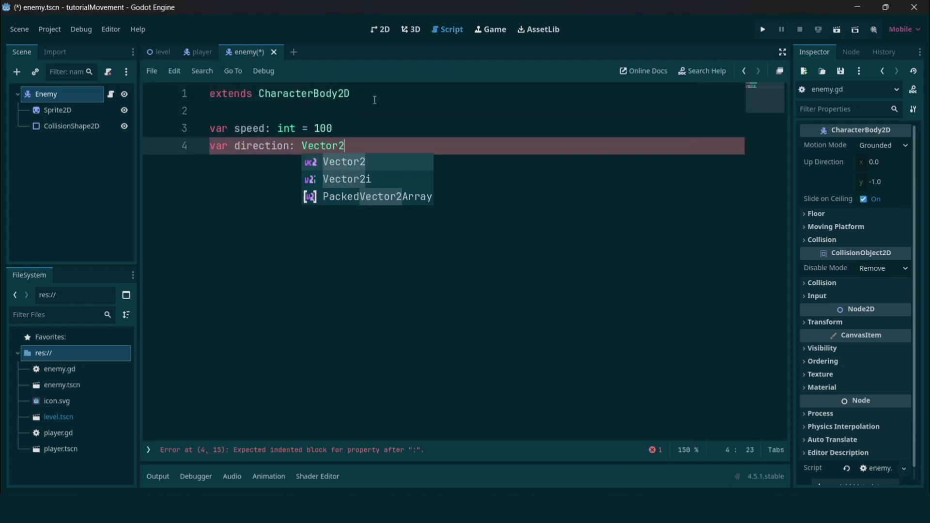
key("Return")
- Declare "acceleration: int = 10" and "deceleration: int = 10" below the enemy's direction variable, separated by a blank line
key("Return")
key("Return")
type("var acceleration: int = 10")
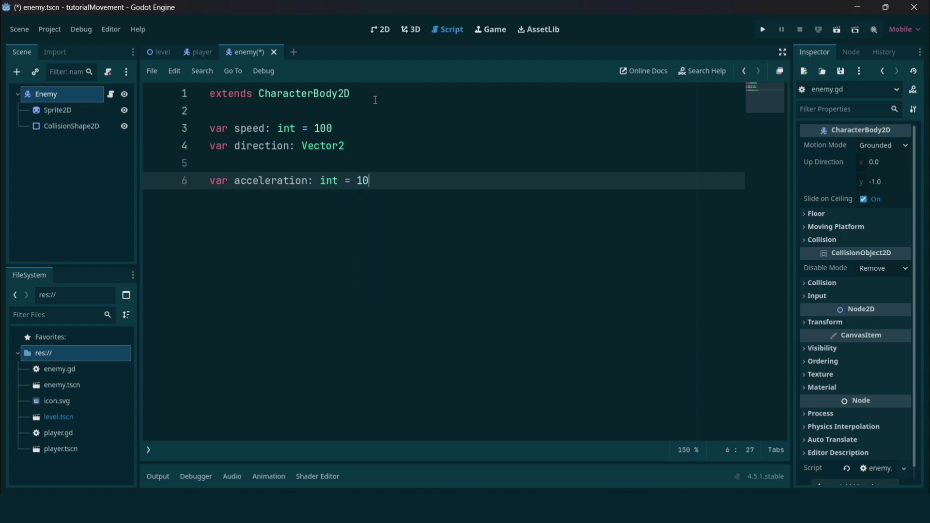
key("Return")
type("var deceleration: int = 10")
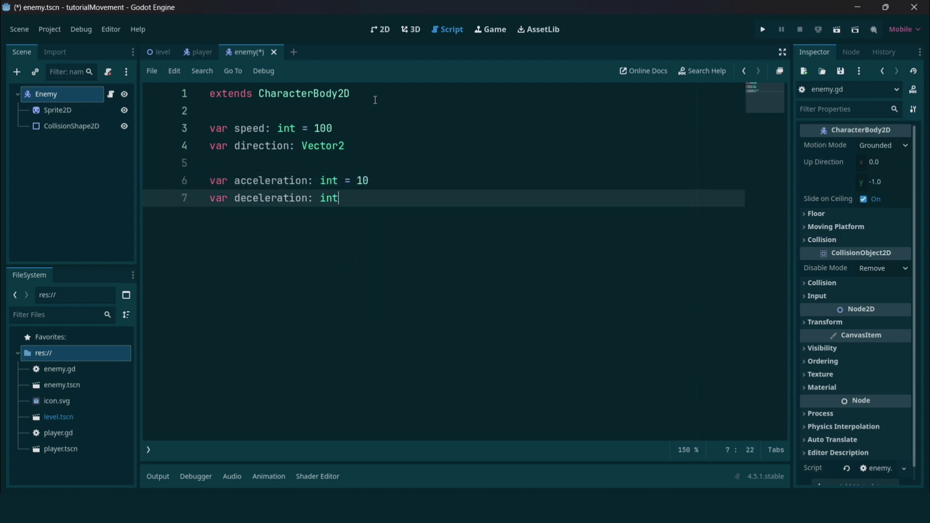
- Add a _physics_process(delta) function to the enemy script and begin its first statement with direction
key("Return")
key("Return")
type("func _physics_process(delta):")
key("Return")
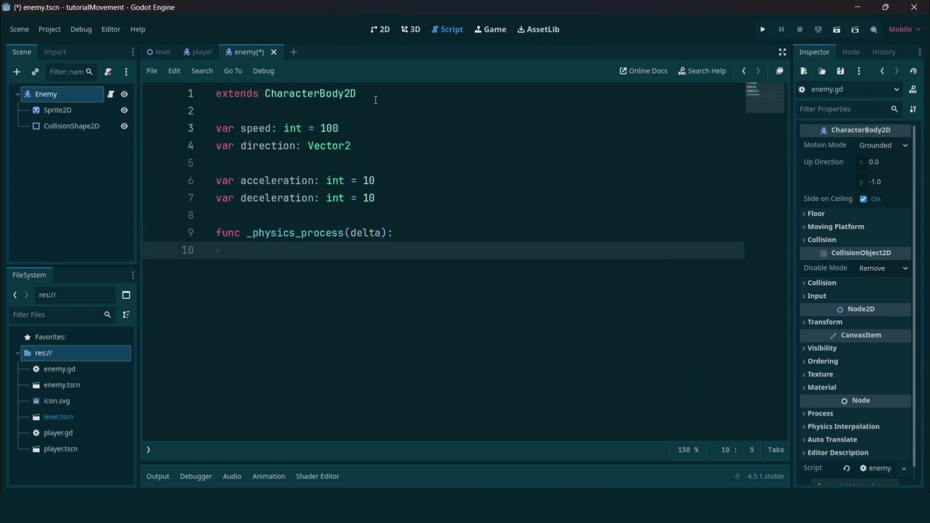
key("Return")
type("dire")
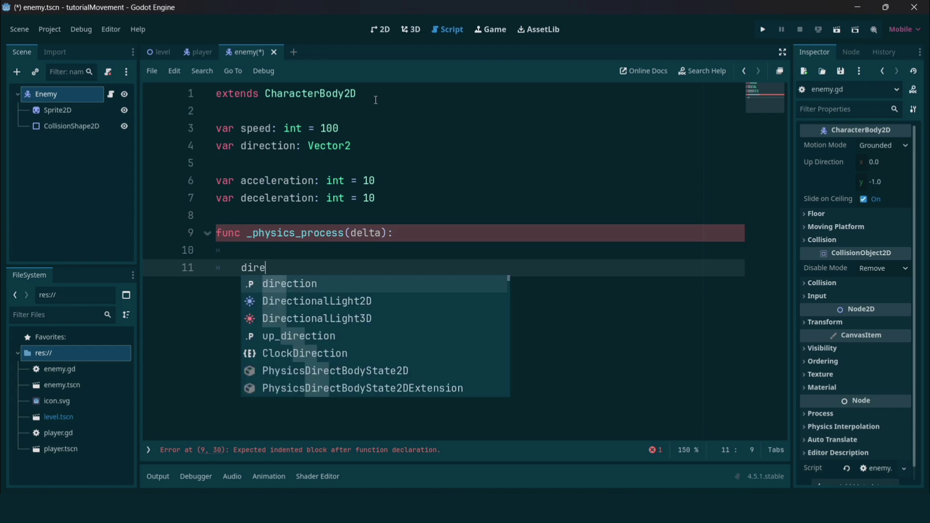
key("Return")
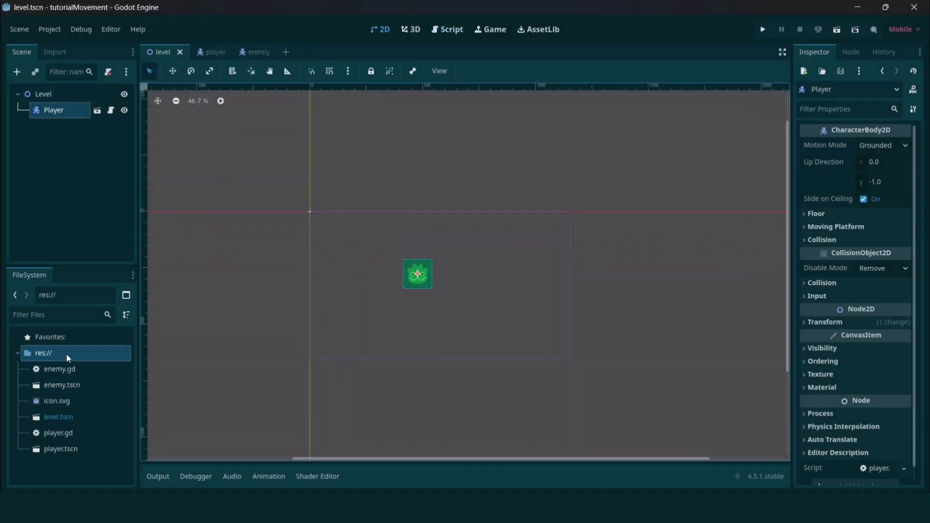
- Create a new GDScript file named globals.gd, inheriting Node, in the res:// folder
right_click(66, 354)
mouse_move(92, 345)
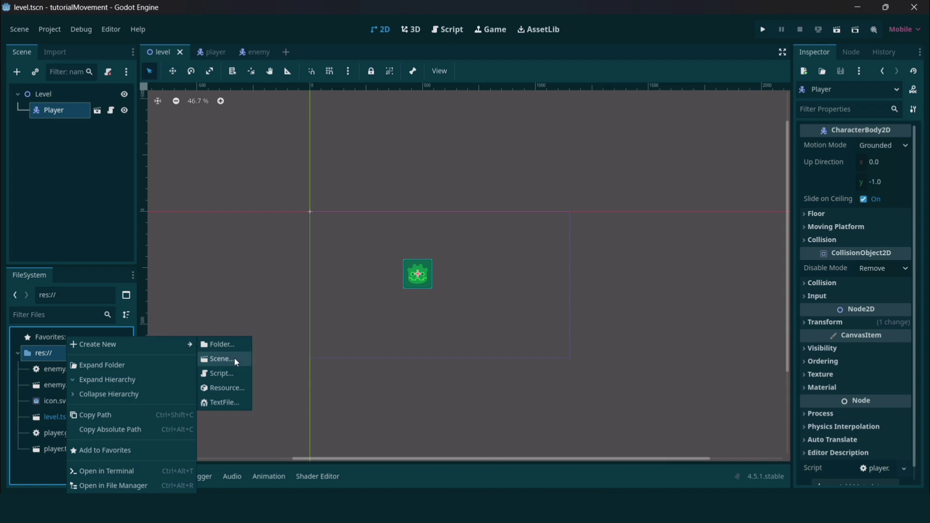
left_click(232, 372)
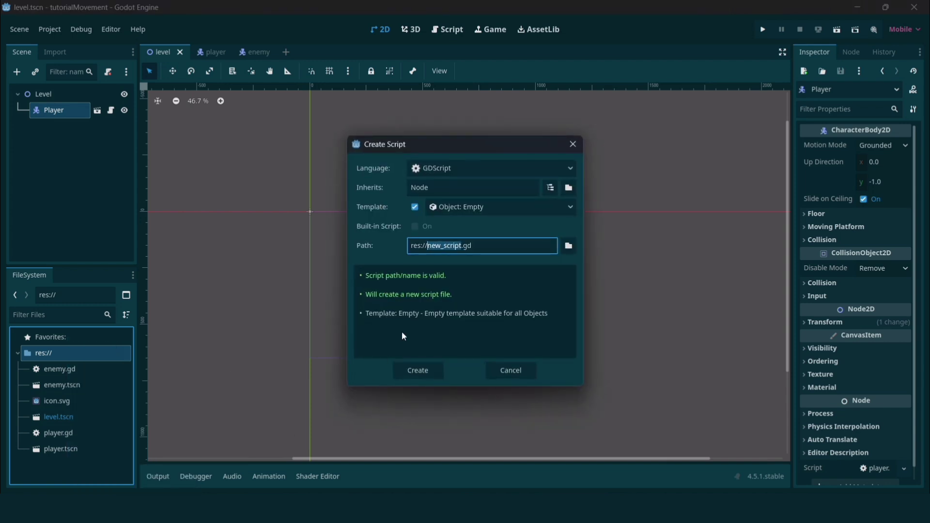
type("globals")
left_click(412, 372)
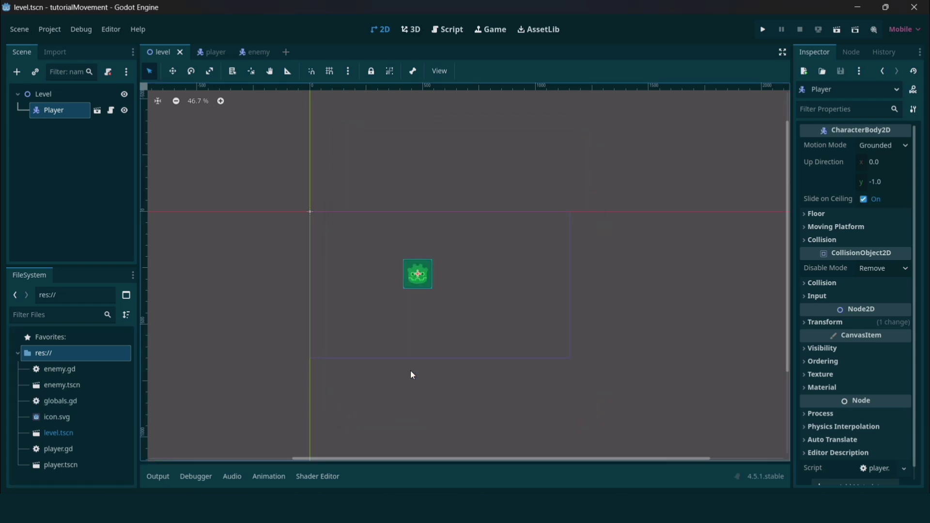
- Open globals.gd and declare the variable "player_pos: Vector2"
double_click(65, 402)
type("var")
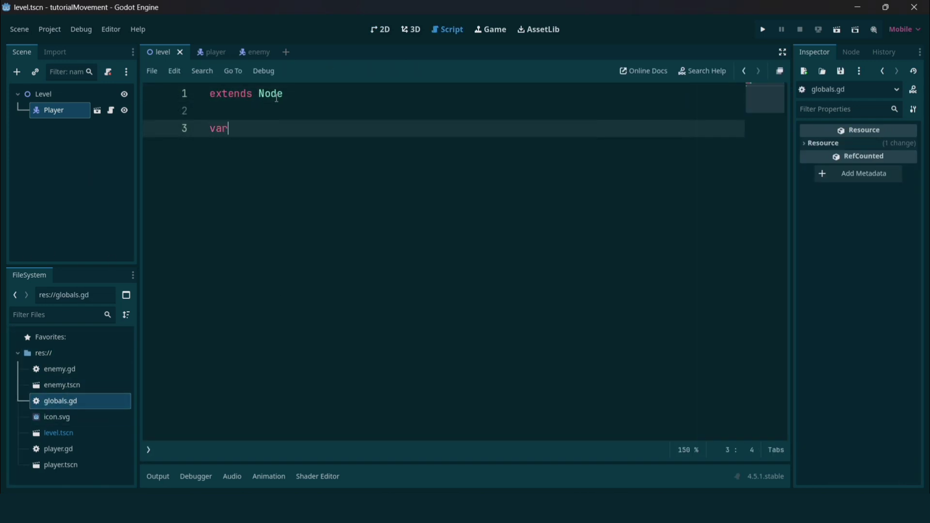
type(" player_pos: Vector2")
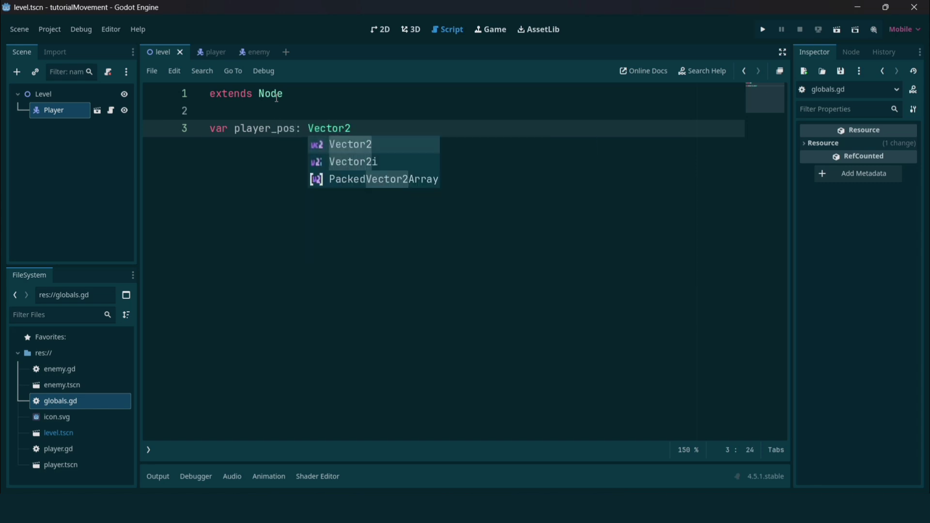
left_click(394, 235)
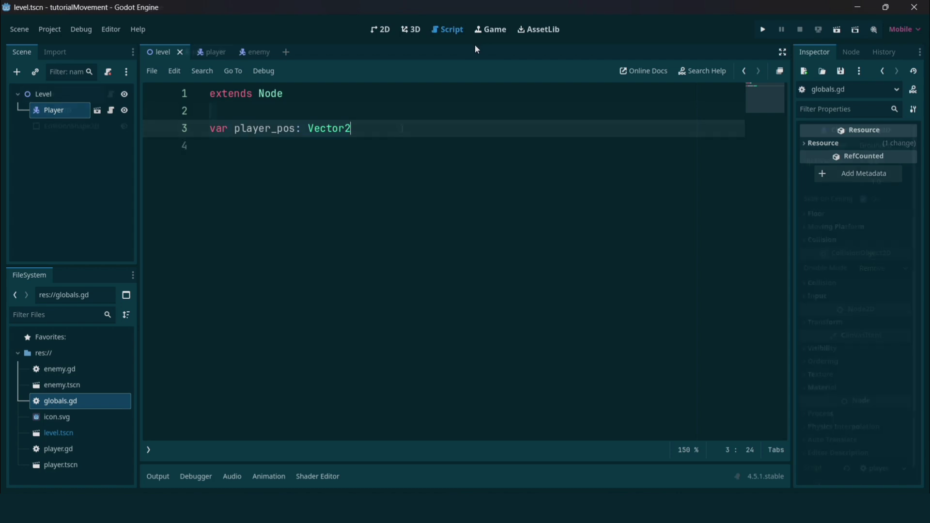
- Register globals.gd as an autoload named Globals in the project settings
key("ctrl+Tab")
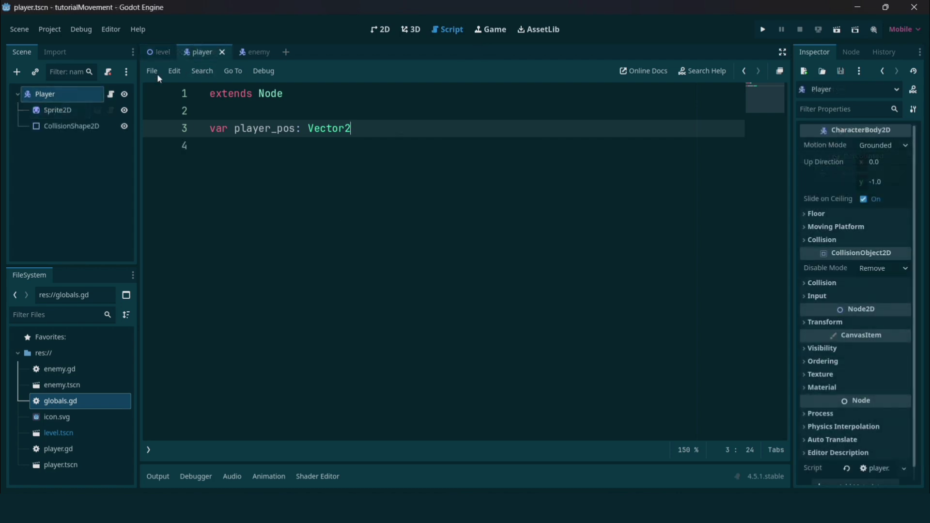
left_click(54, 31)
left_click(65, 44)
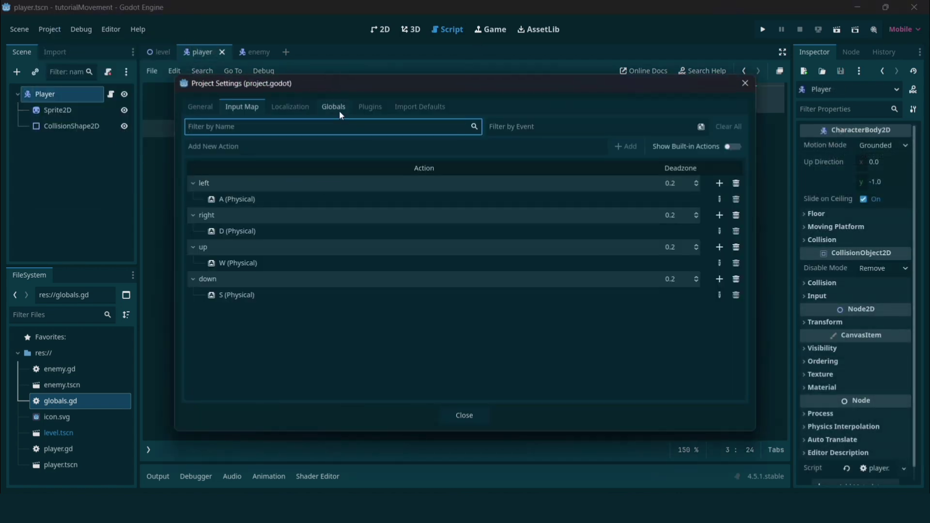
left_click(334, 108)
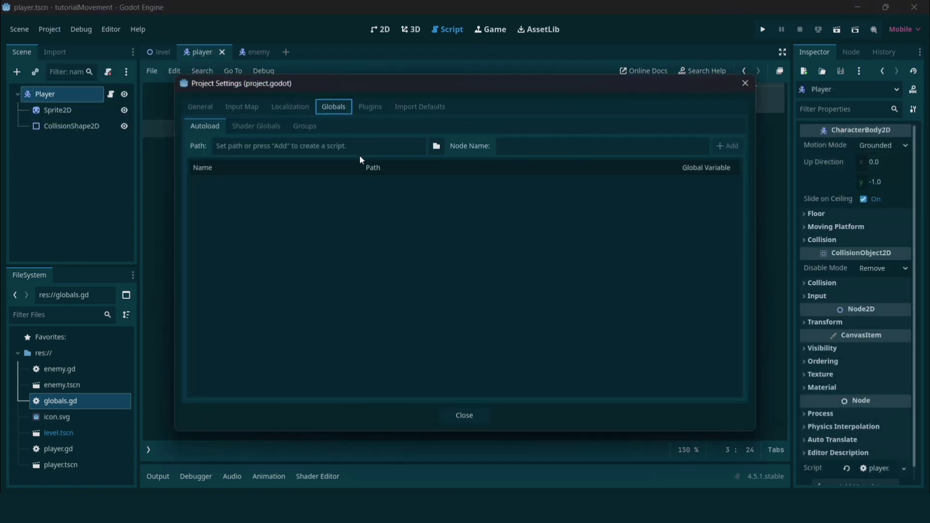
left_click(436, 146)
double_click(443, 176)
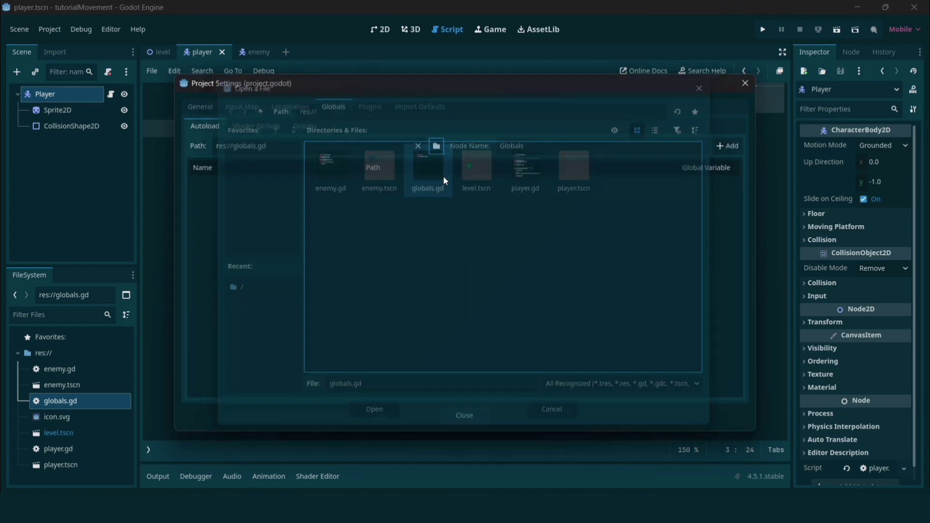
left_click(730, 146)
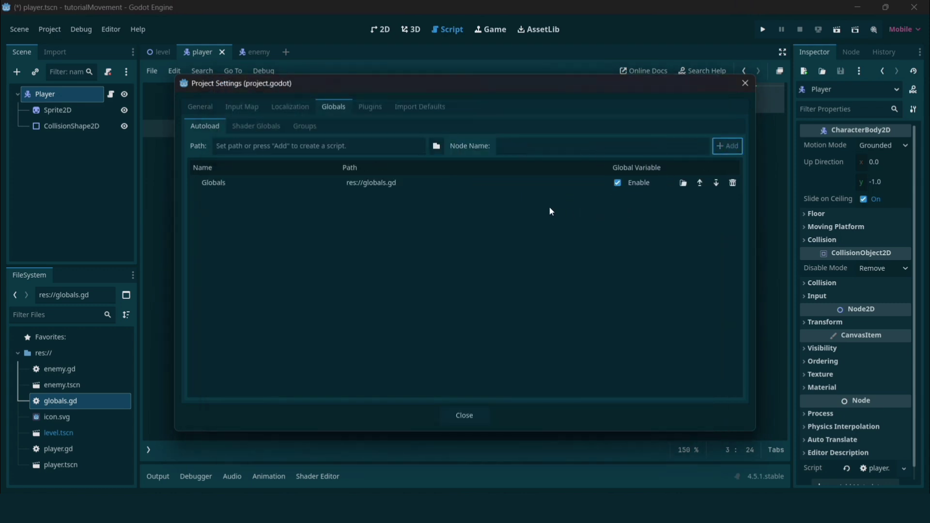
left_click(453, 415)
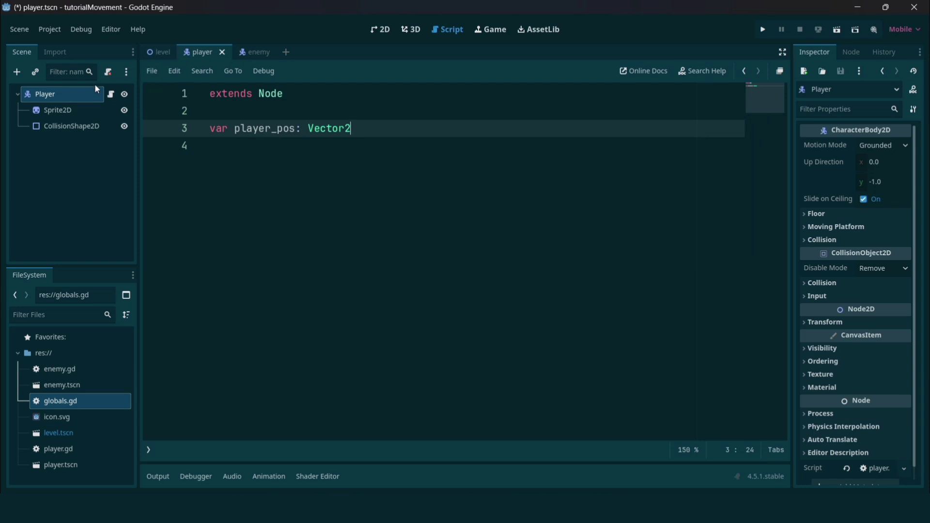
- In the player script's _physics_process function, add the line "Globals.player_pos = global_position" above the input code
left_click(111, 94)
type("Glo")
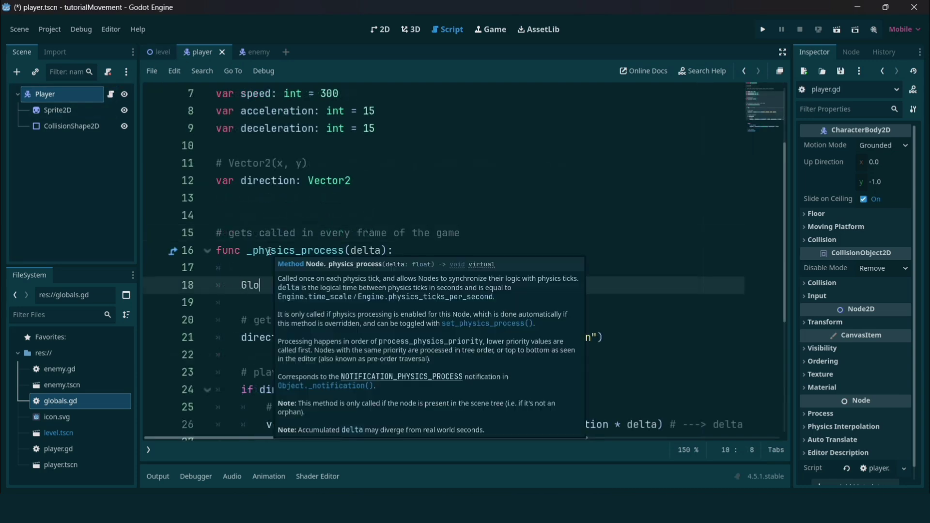
type("bals.pla")
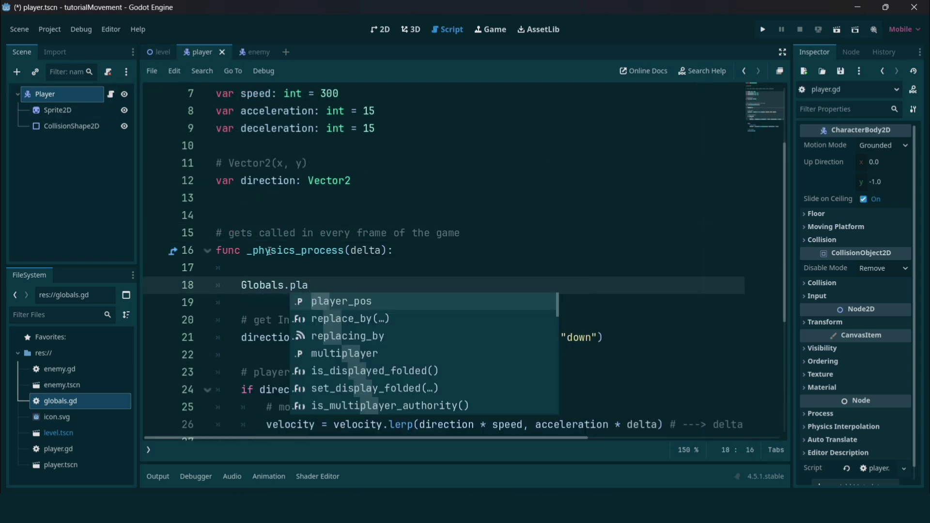
type("yer_pos = ")
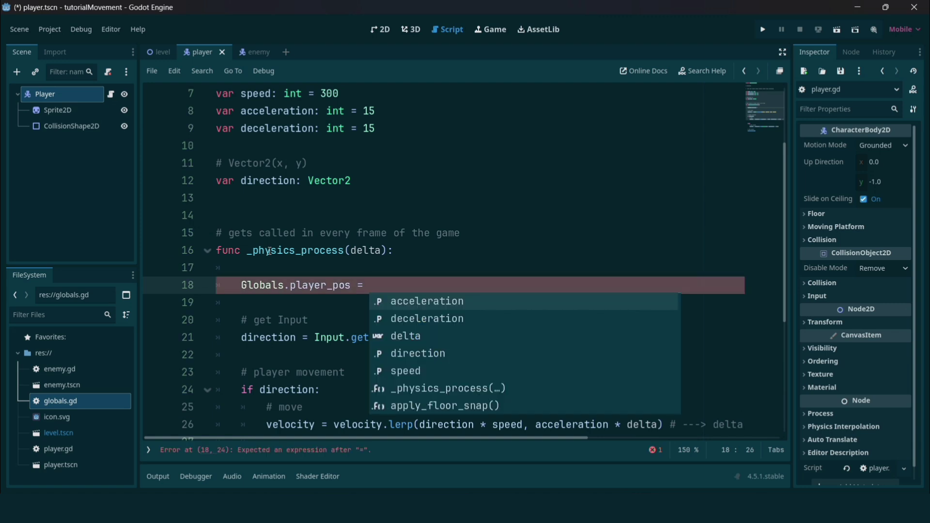
type("global_position")
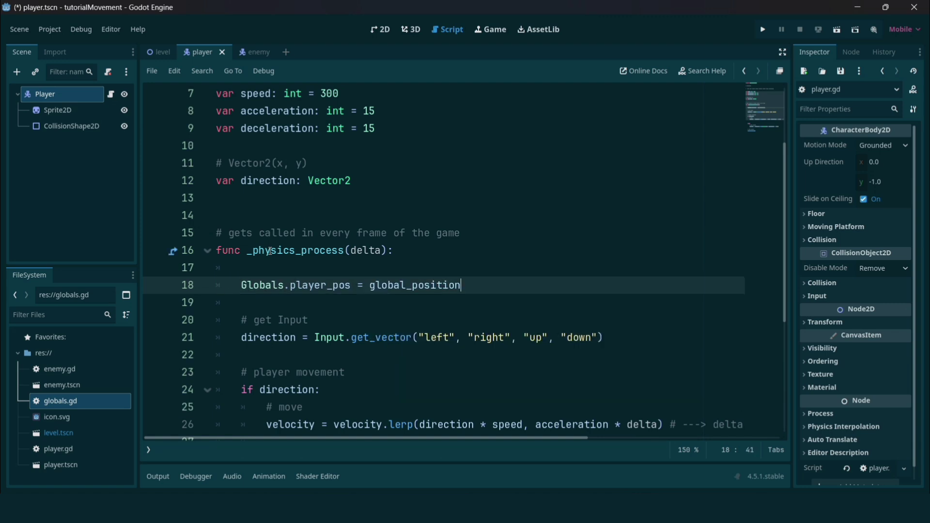
- In the enemy script's _physics_process function, write the line "direction = (Globals.player_pos - global_position).normalized()"
left_click(426, 246)
left_click_drag(372, 286, 413, 285)
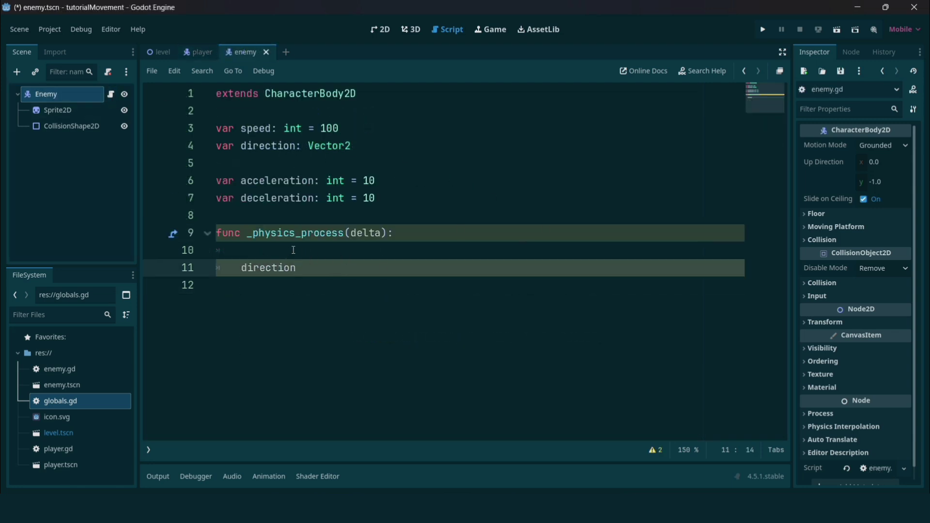
type("(")
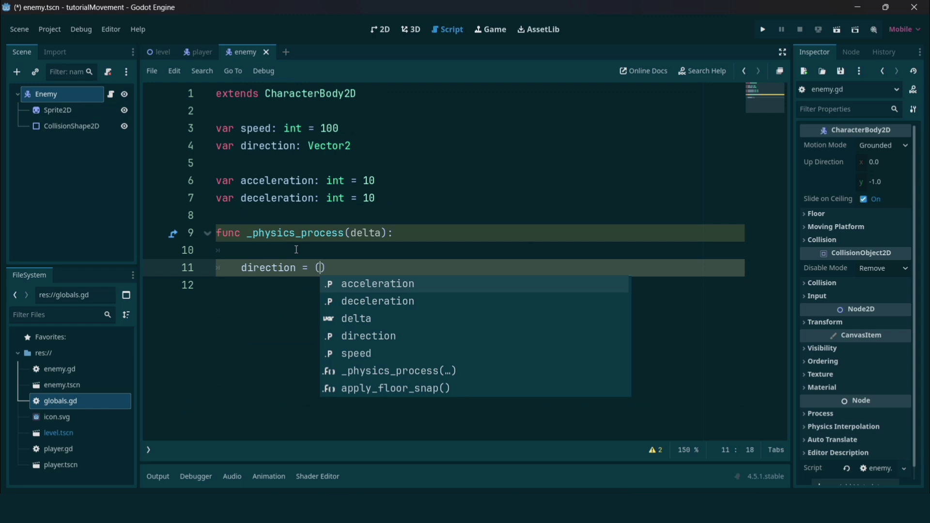
type("Globals")
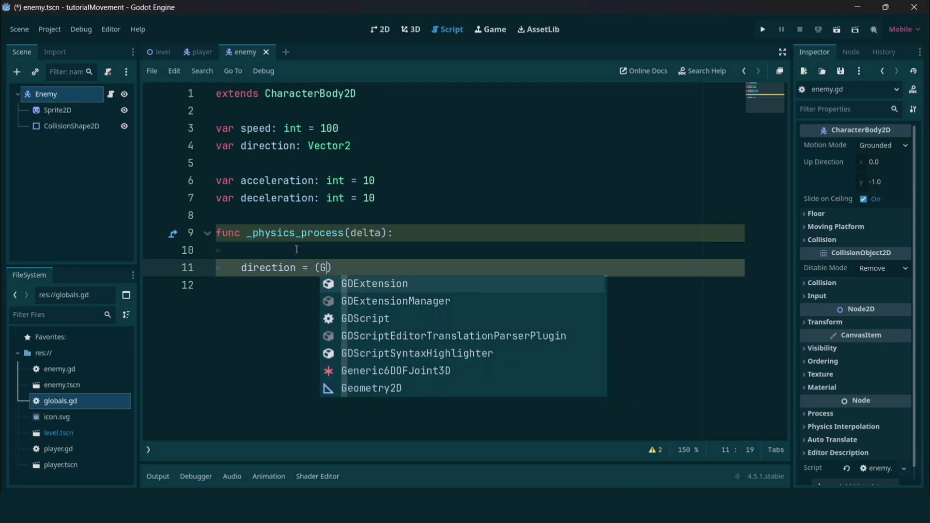
type(".player_pos")
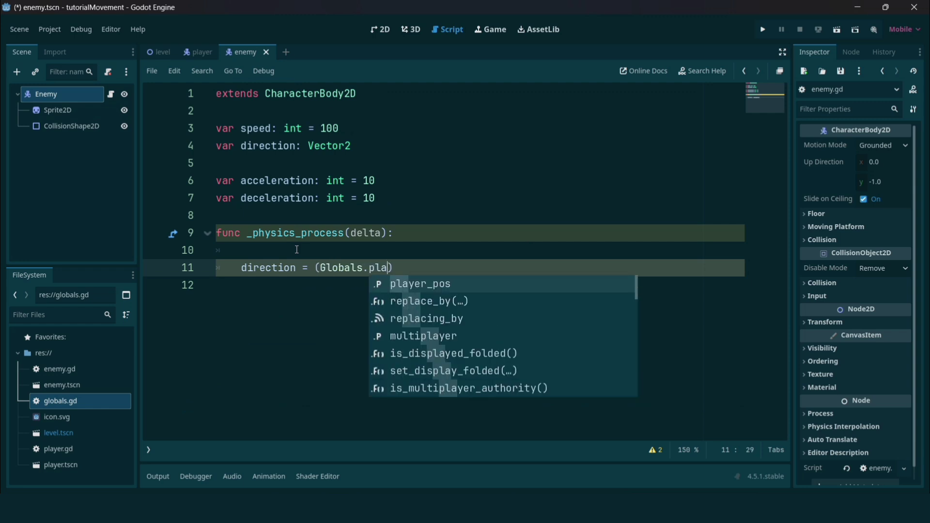
type(" - ")
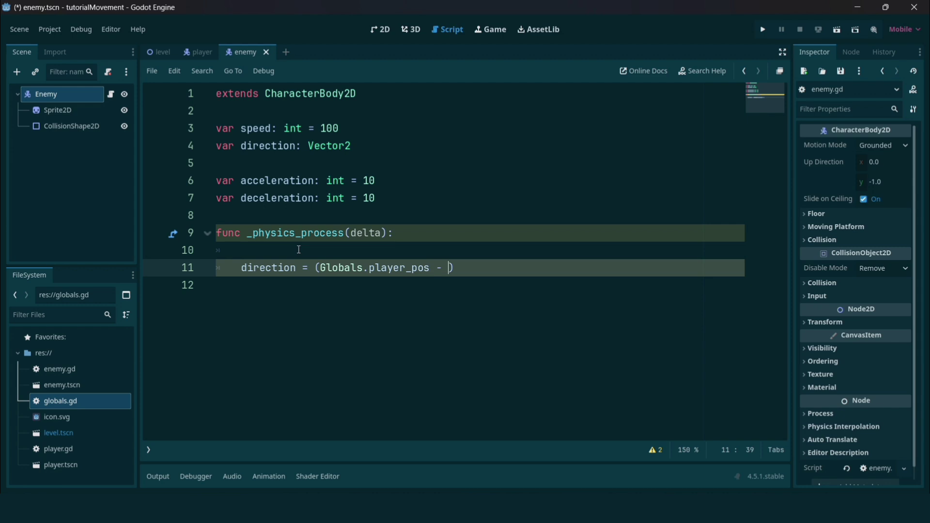
type("global_position)")
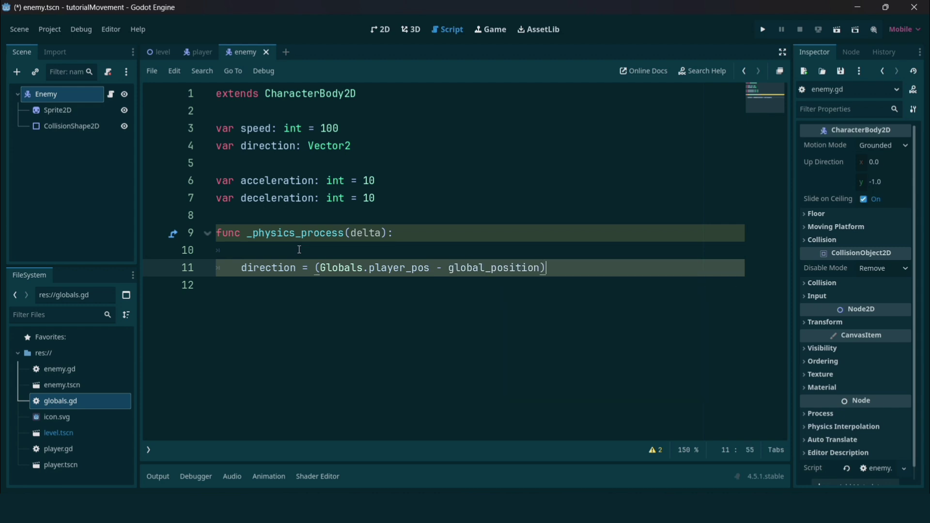
type(".no")
key("Return")
left_click_drag(321, 268, 629, 267)
left_click(636, 264)
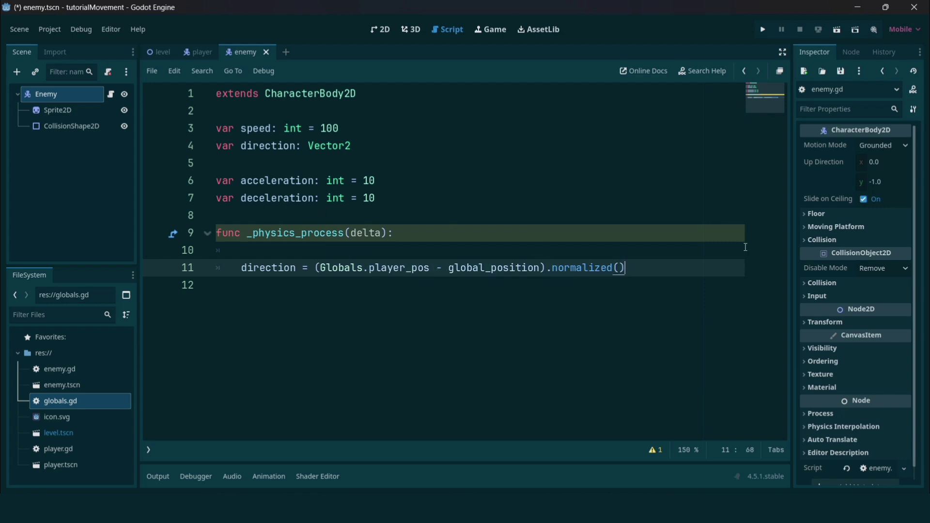
- Below the direction line, add "if direction:" containing "velocity = velocity.lerp(direction * speed, acceleration * delta)"
key("Return")
key("Return")
type("if direction")
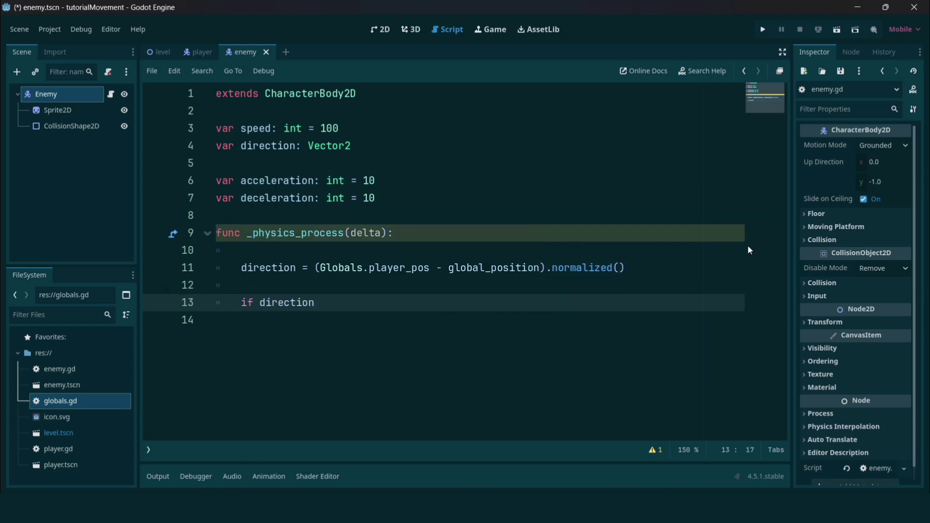
type(":")
key("Return")
type("velocity = velocity.lerp(direction * speed")
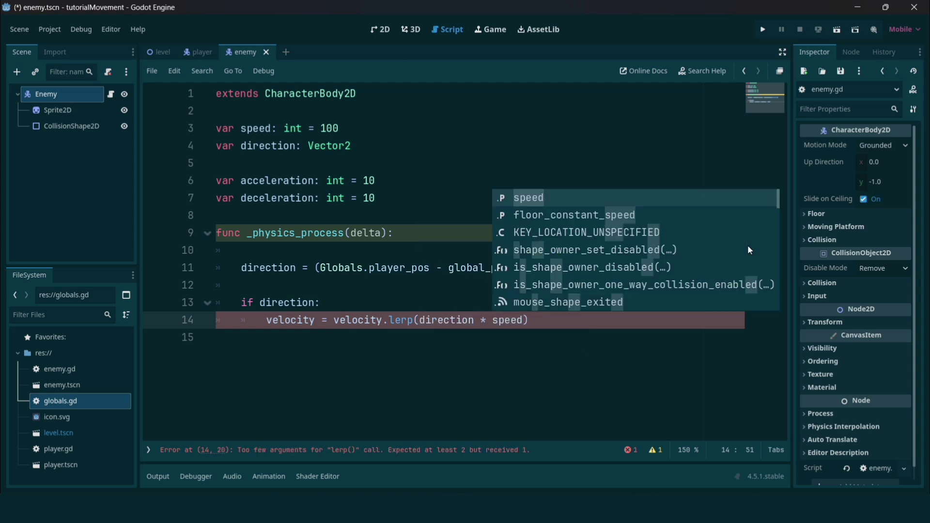
type(", acceleration * delta")
- Add an "else:" branch containing "velocity = velocity.lerp(Vector2.ZERO, deceleration * delta)", reusing a copy of the velocity line above
left_click_drag(664, 320, 266, 323)
key("ctrl+c")
key("End")
key("Return")
key("BackSpace")
type("else:")
key("Return")
key("ctrl+v")
type("Vec")
left_click_drag(419, 354, 519, 355)
type("tor2.ZERO, de")
left_click(650, 360)
- End the enemy's _physics_process function with a "move_and_slide()" call and save
key("Return")
key("Return")
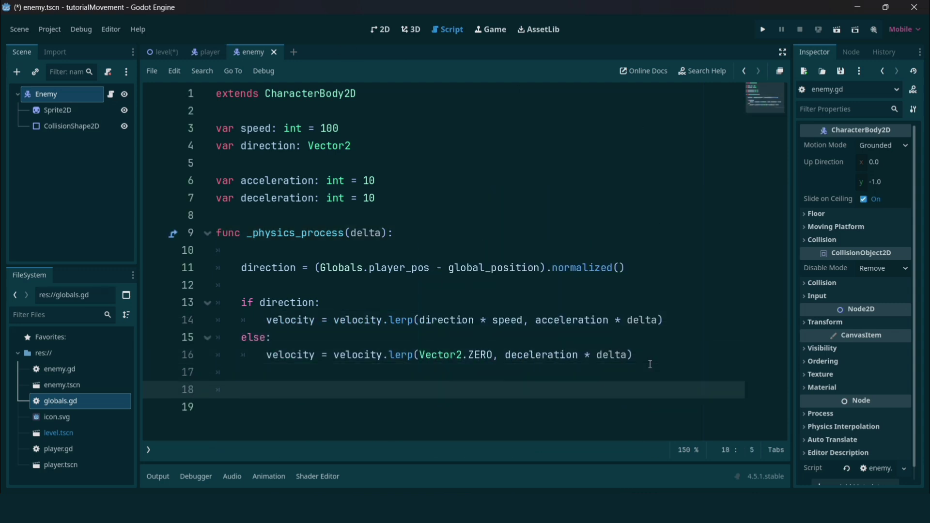
type("move_and")
key("Escape")
type("_slide()")
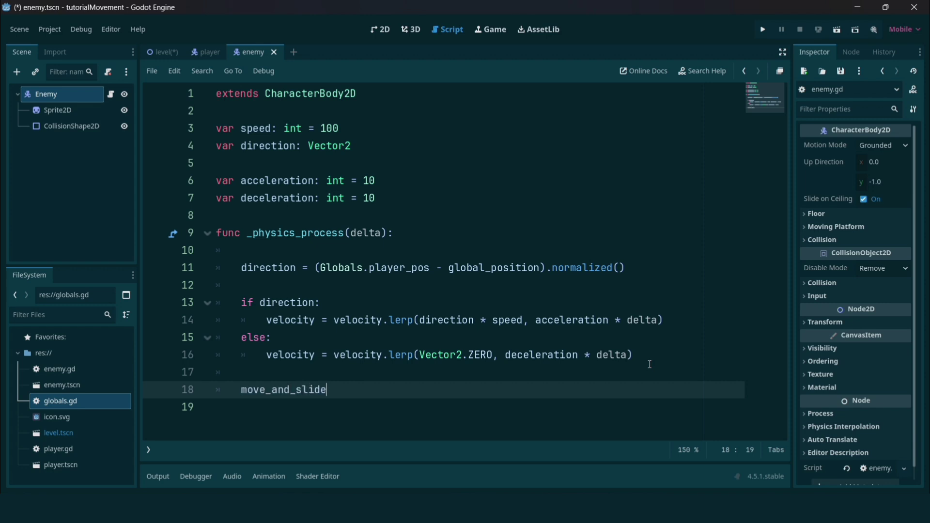
key("ctrl+s")
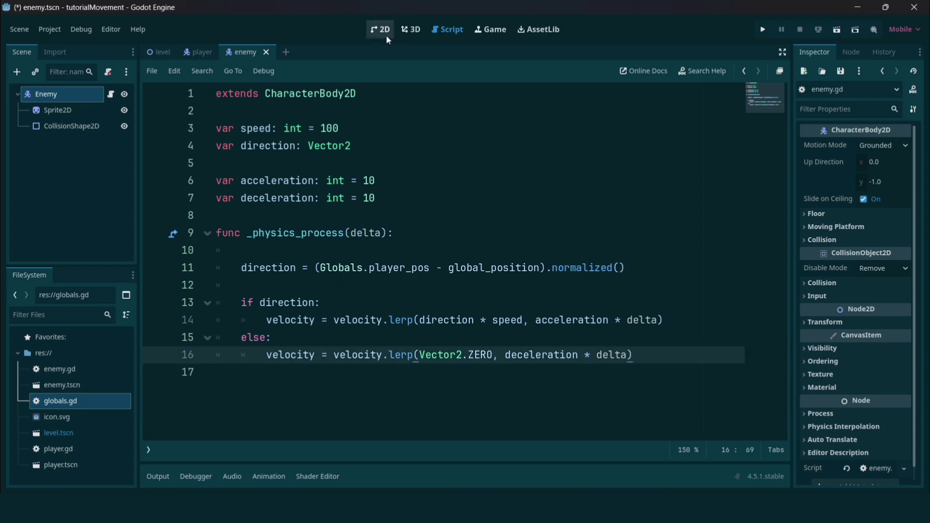
- Open the level scene in the 2D view and instance enemy.tscn as a child of the Level node
left_click(385, 35)
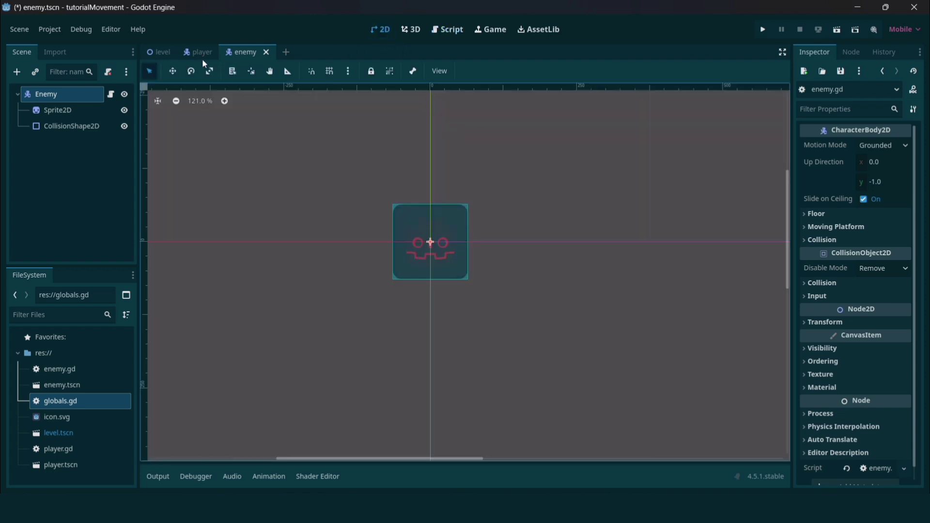
left_click(156, 50)
left_click(66, 95)
key("ctrl+shift+a")
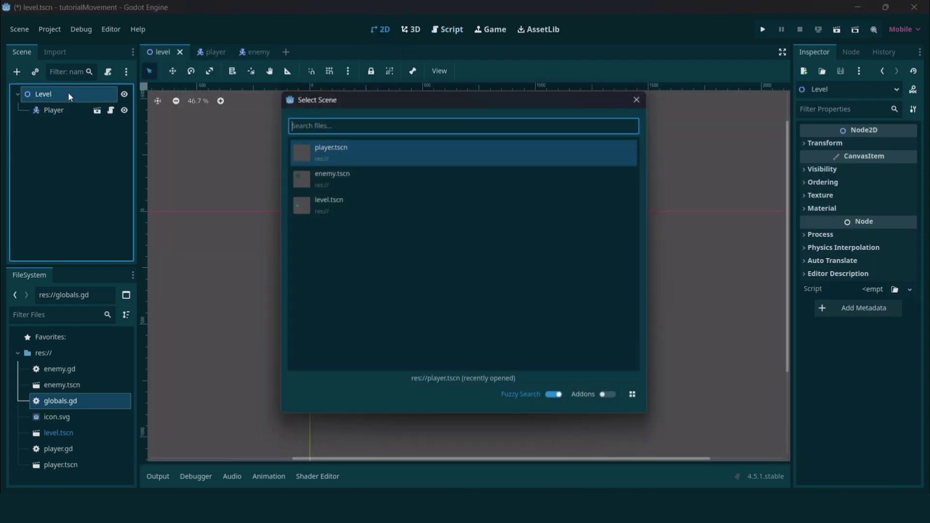
key("Down")
key("Return")
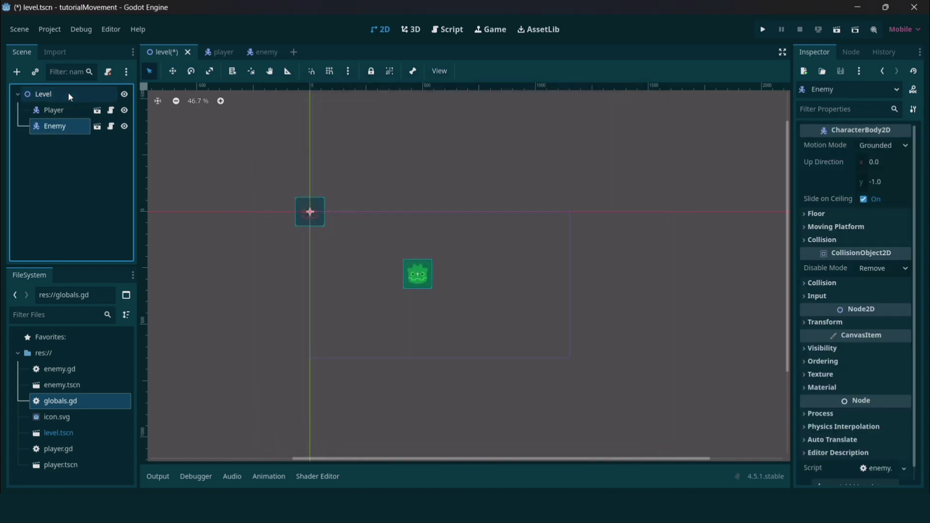
- Move the enemy instance away from the level origin to a spot up and left of the player, and save
key("w")
left_click_drag(328, 226, 376, 269)
scroll(343, 270, "up", 4)
key("s")
- Run the project, move the player down and right to test the enemy's pursuit, and close the game
key("F5")
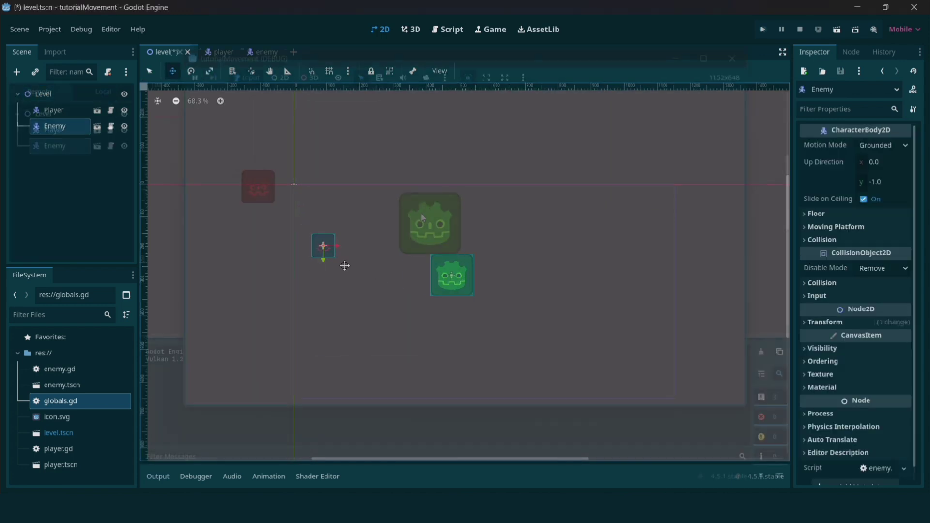
key("Down")
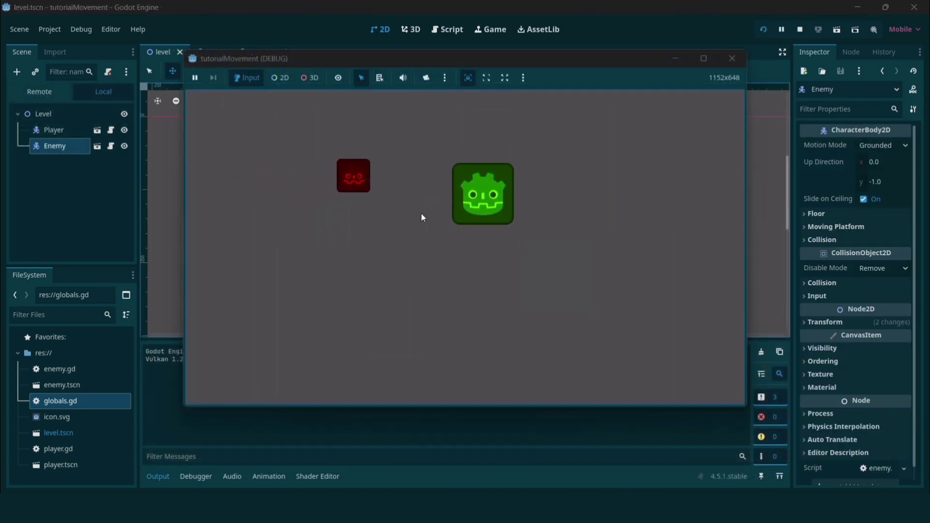
key("Right")
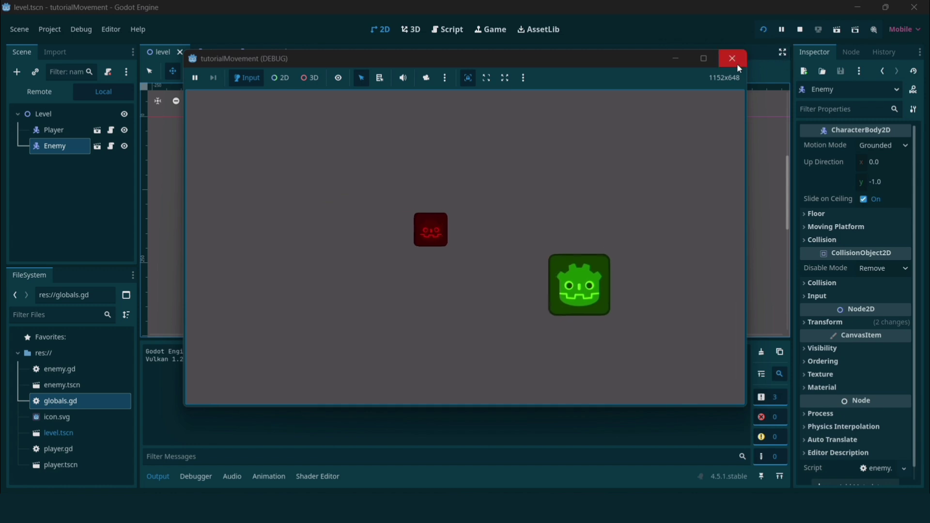
left_click(732, 58)
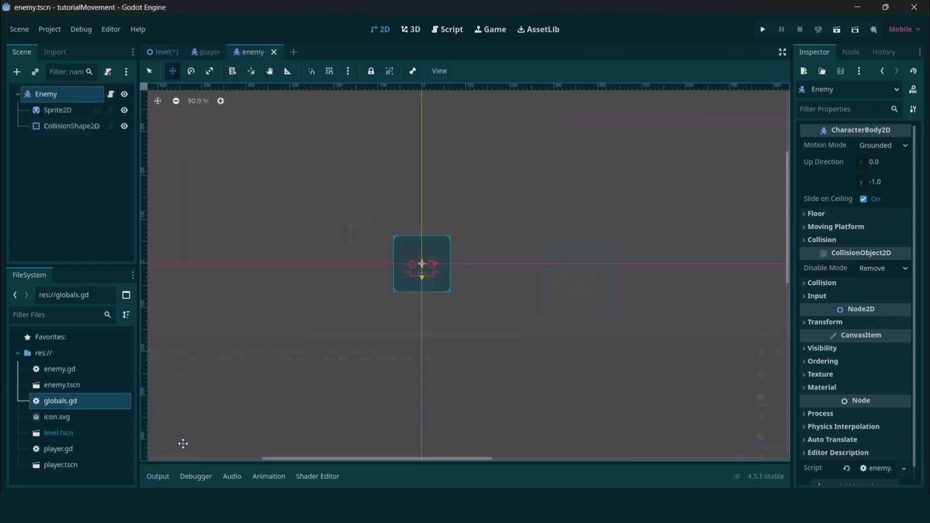
- In the enemy scene, add an Area2D node as a child of Enemy
key("q")
left_click(61, 100)
key("ctrl+a")
type("area")
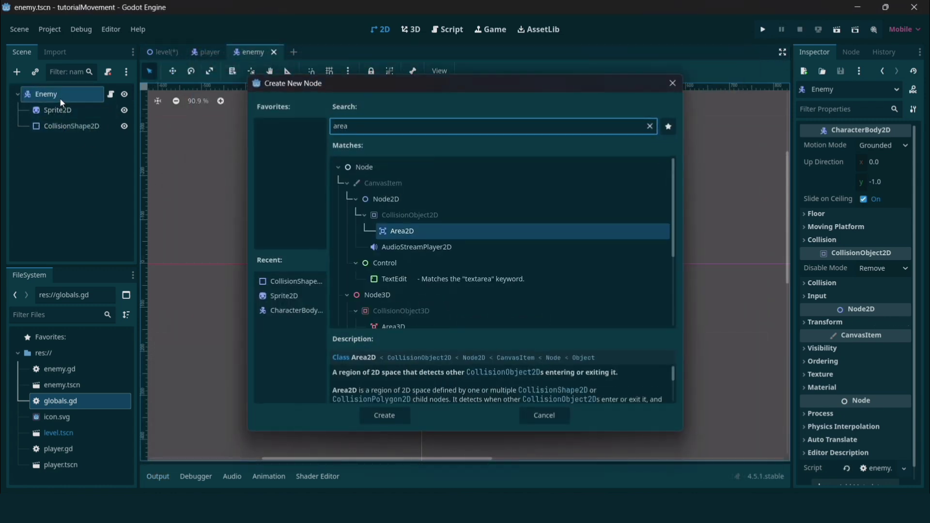
key("Return")
- Add a CollisionShape2D node as a child of the Area2D
key("ctrl+a")
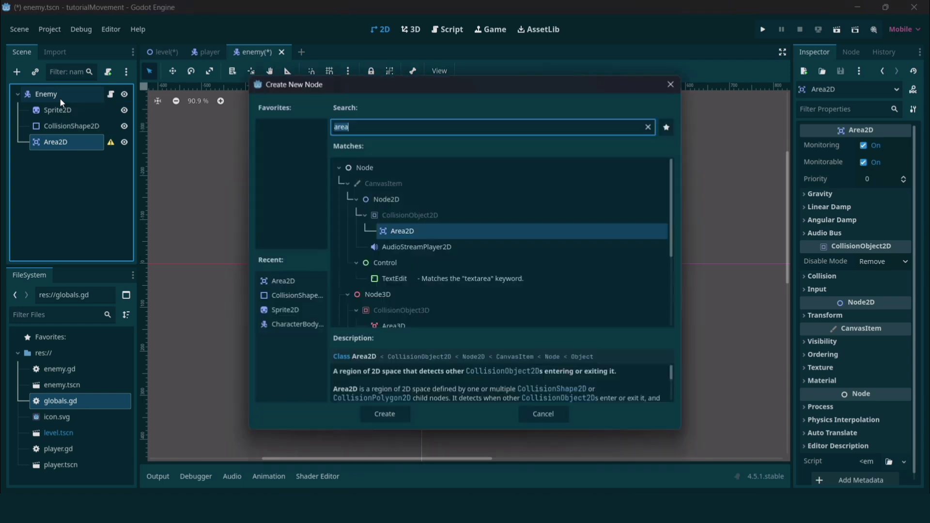
type("coll")
key("Return")
scroll(509, 322, "down", 3)
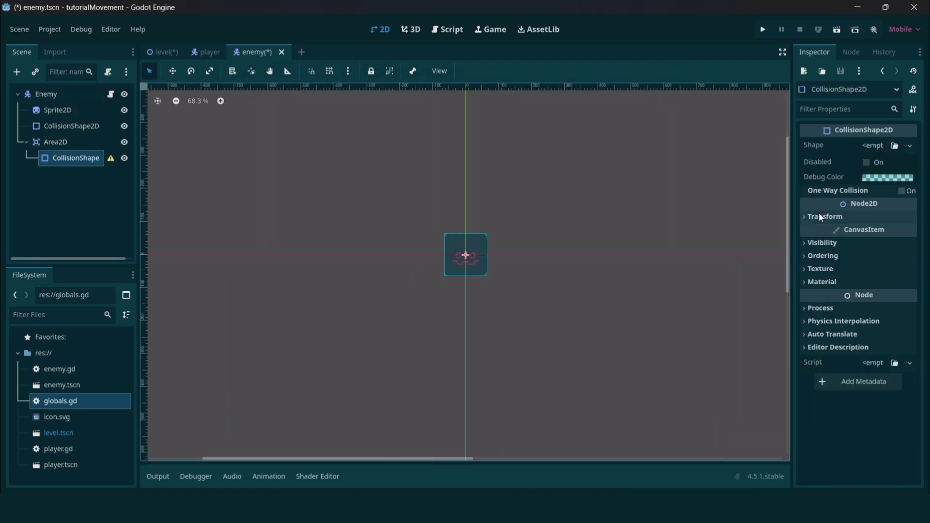
- Give the area's collision shape a CircleShape2D and enlarge it around the enemy to a radius of about 340 px
left_click(874, 144)
left_click(869, 225)
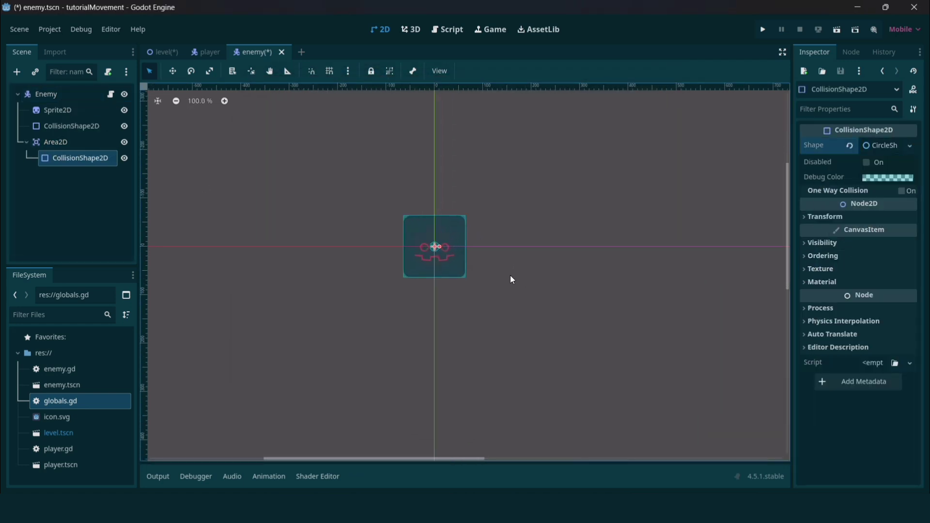
scroll(511, 271, "up", 6)
left_click_drag(437, 244, 628, 251)
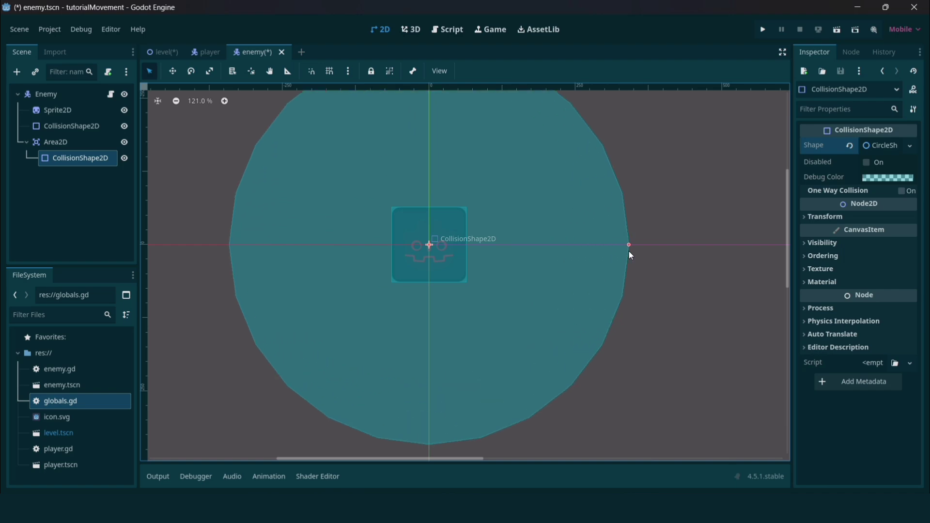
scroll(392, 251, "down", 5)
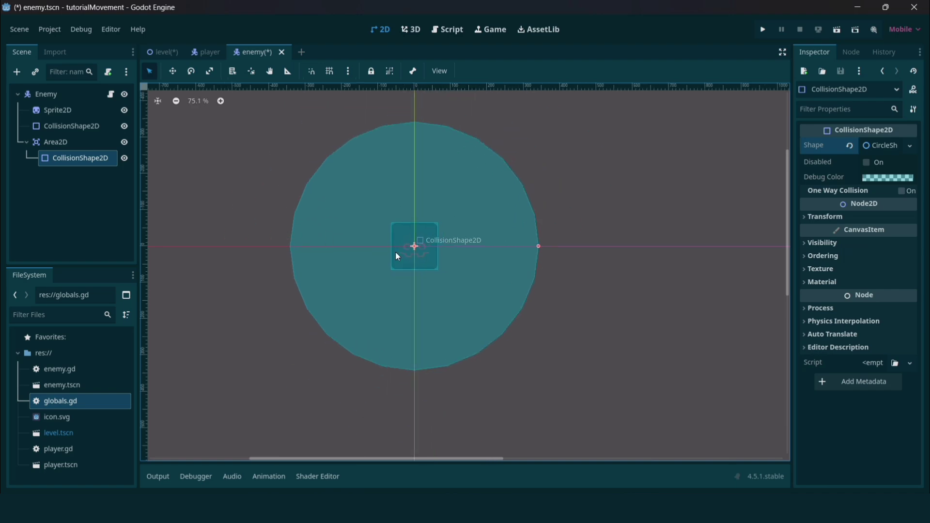
- Change the debug color of the area's collision shape to a translucent light purple-grey
left_click(902, 177)
left_click(844, 340)
left_click(555, 318)
scroll(555, 317, "down", 4)
- Rename the Area2D to NoticeArea and connect its body_entered signal to the enemy script
left_click(55, 141)
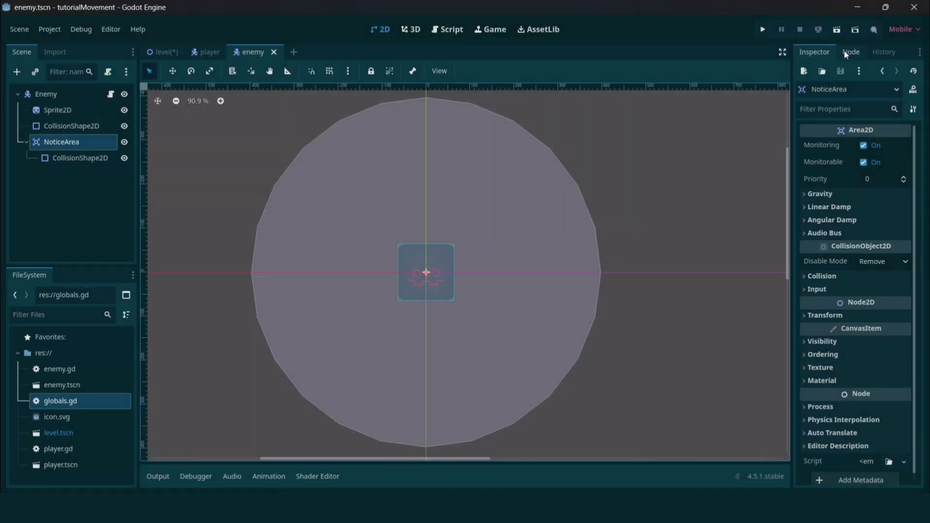
left_click(849, 52)
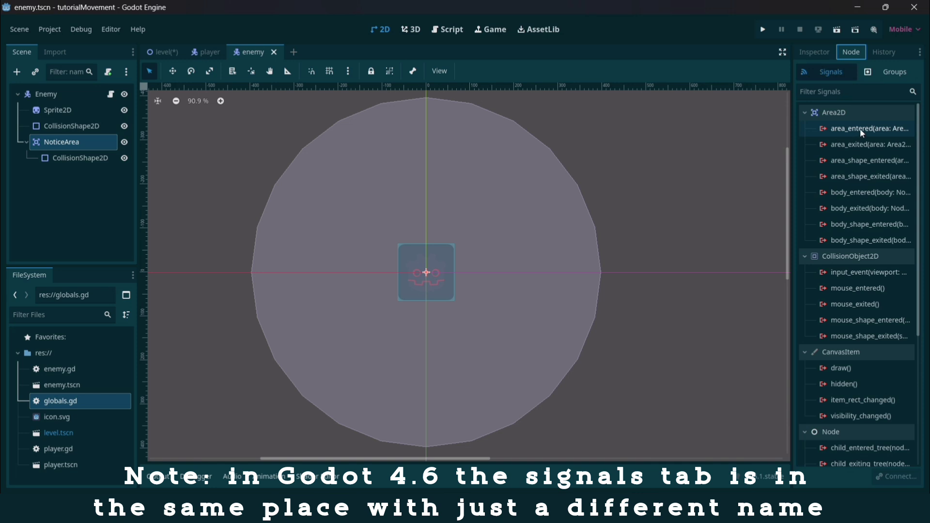
left_click(888, 193)
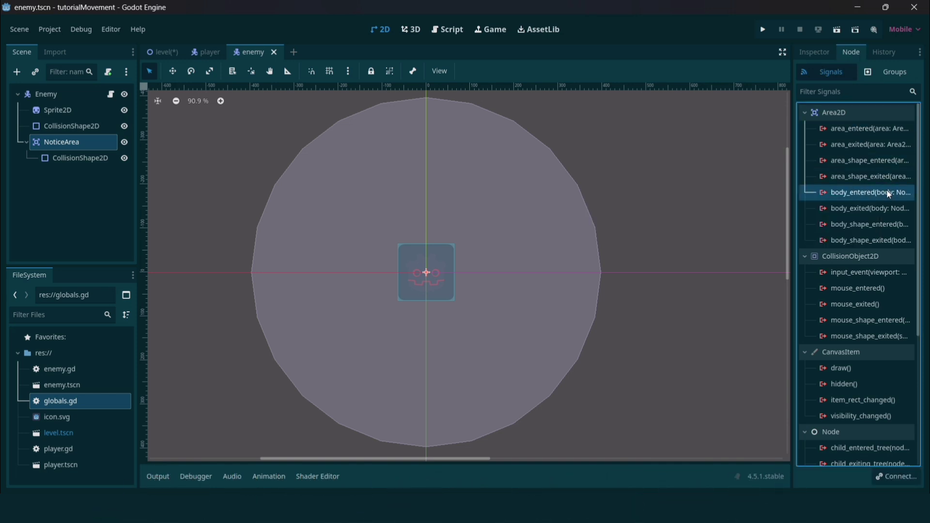
double_click(886, 192)
left_click(420, 363)
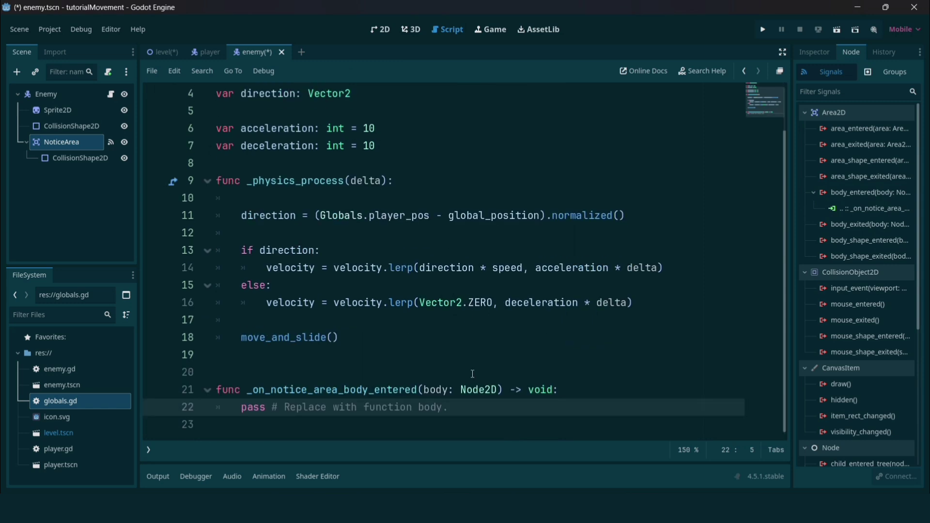
- Replace the placeholder body of _on_notice_area_body_entered with print("player inside")
left_click_drag(449, 407, 248, 406)
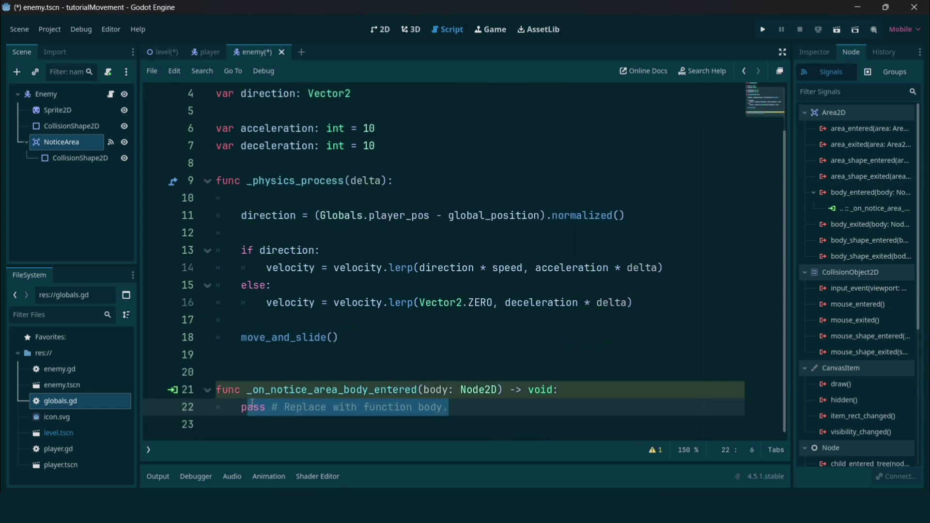
type("rint(\"")
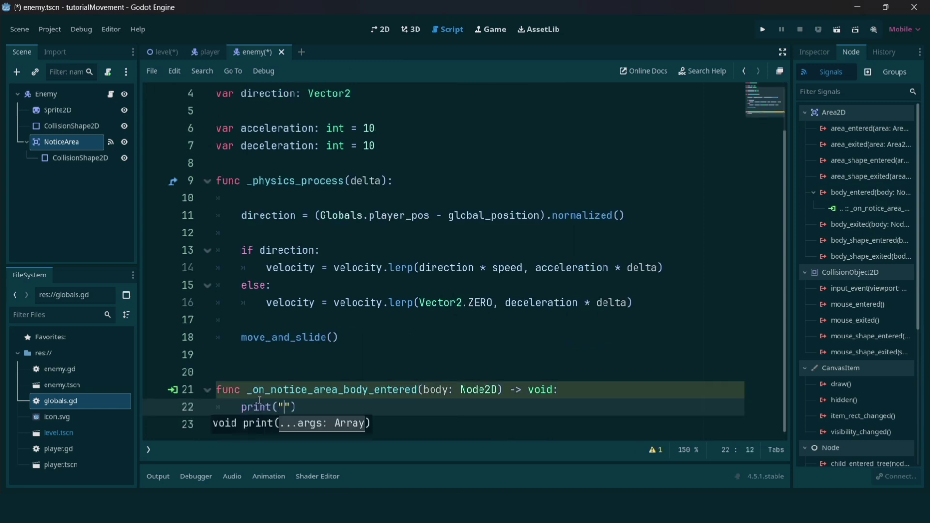
type("player is")
key("BackSpace")
type("nside")
key("End")
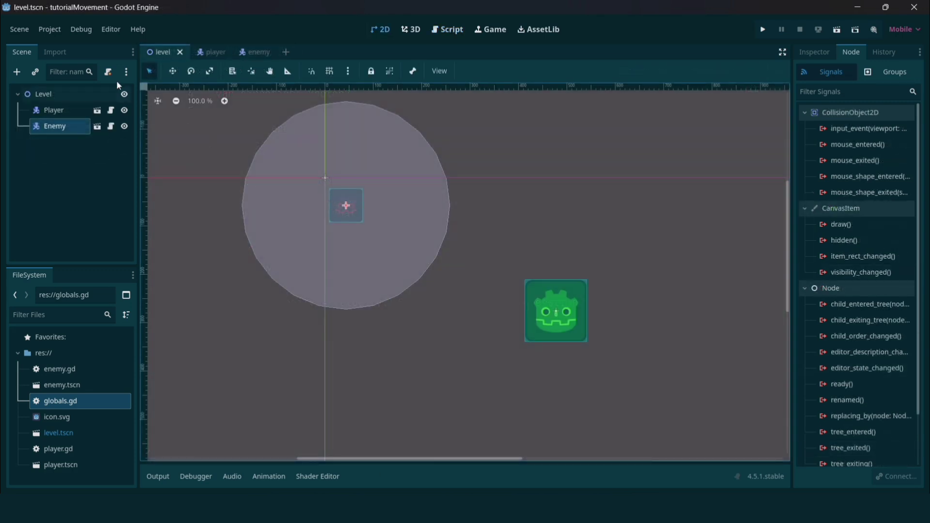
- With the level scene open, enable Visible Collision Shapes for debugging and run the project to test the enemy's notice area
left_click(79, 29)
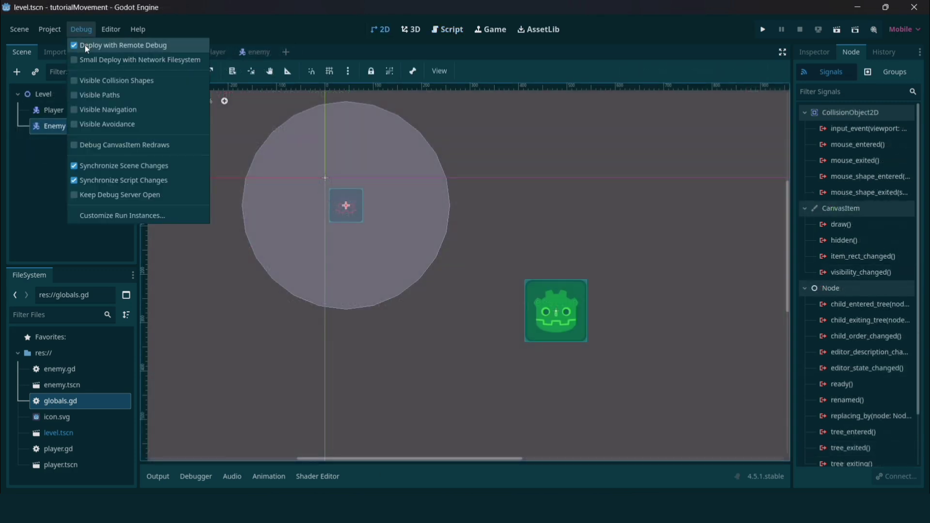
left_click(280, 288)
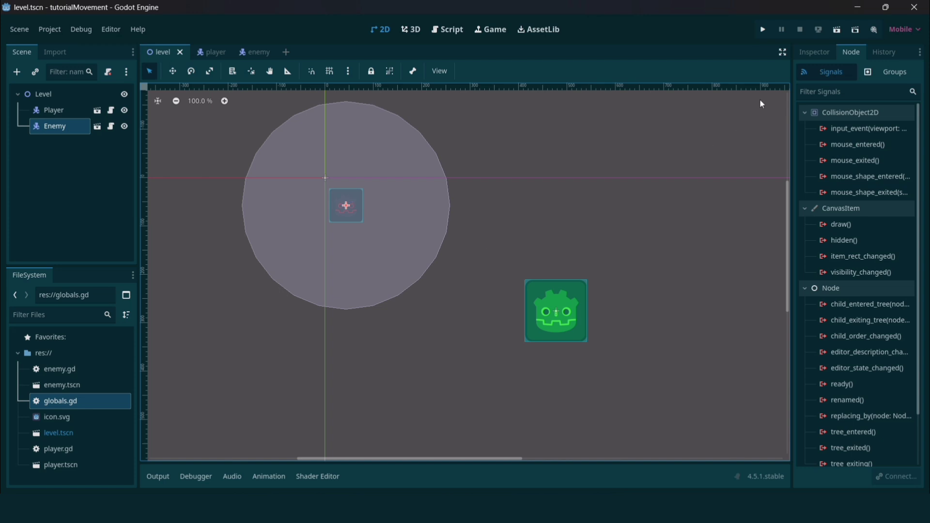
left_click(762, 31)
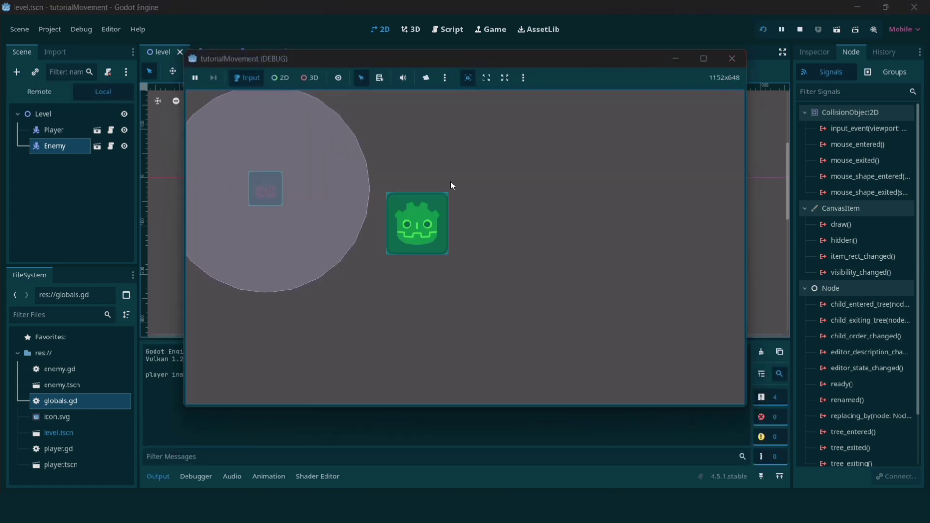
- Move the player around and through the enemy's notice area in the running game, and close the game window
key("d")
key("s")
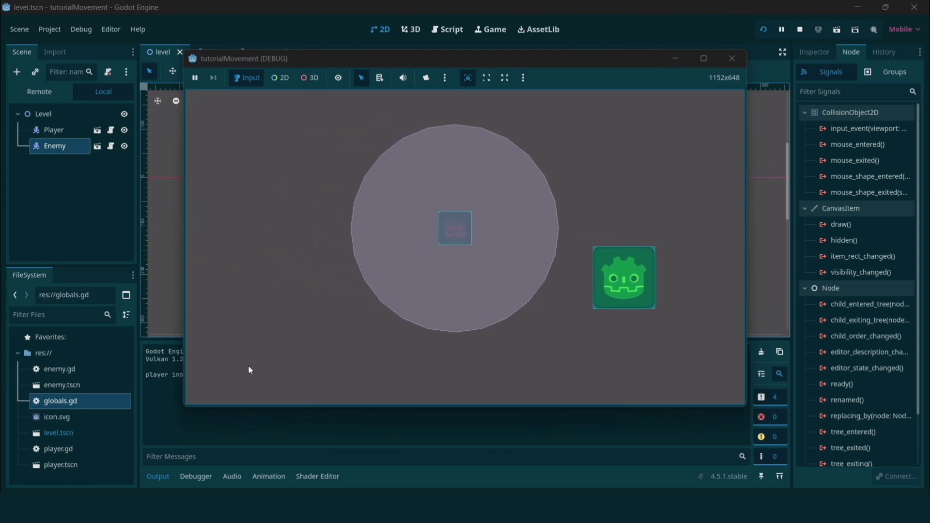
key("a")
key("d")
key("w")
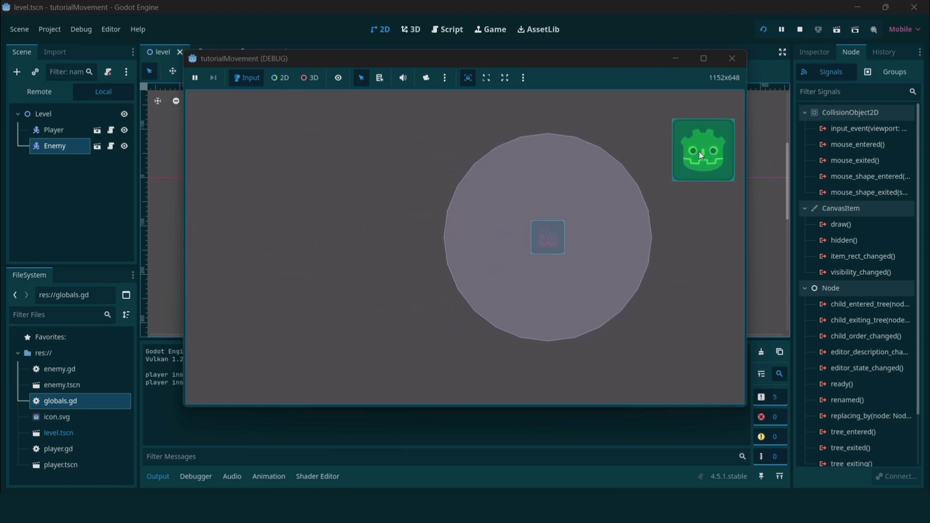
left_click(732, 59)
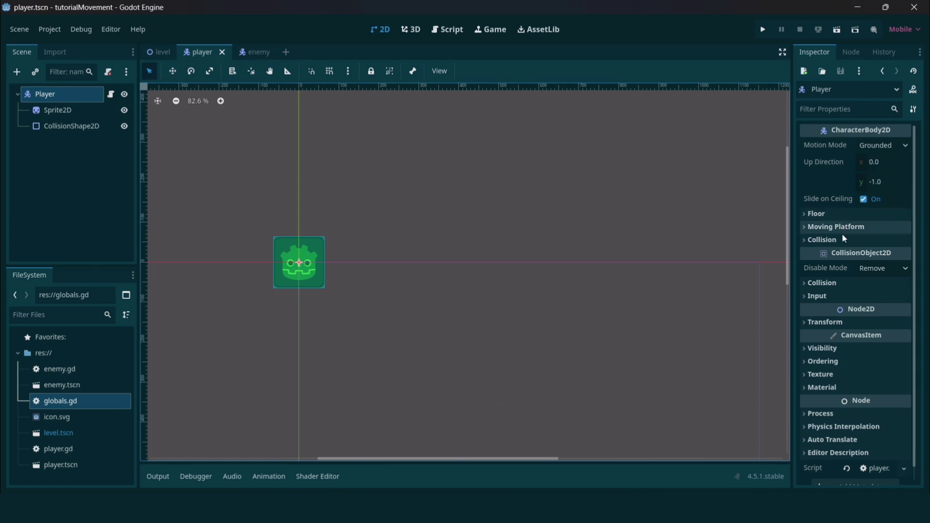
- From the Player's collision layer settings, name 2D physics layer 1 "player" and layer 2 "enemy"
left_click(840, 285)
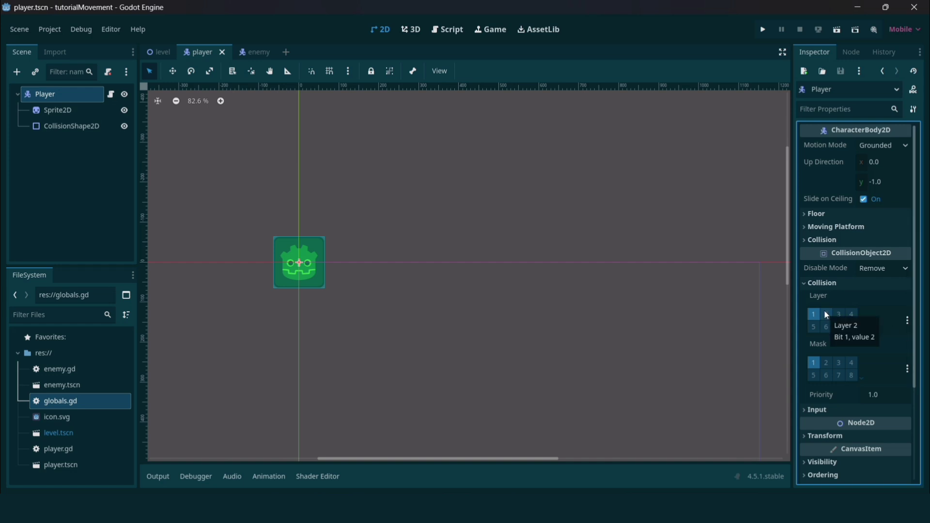
left_click(907, 320)
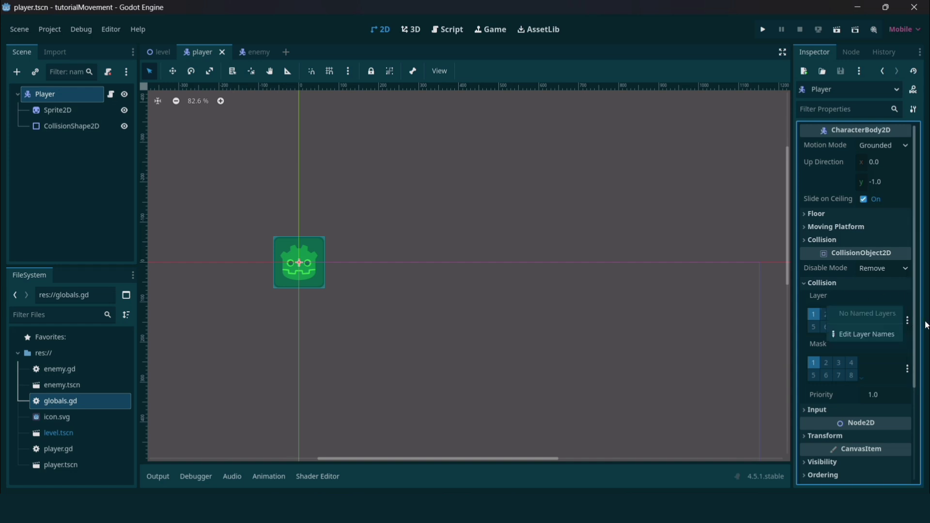
left_click(874, 332)
left_click(553, 168)
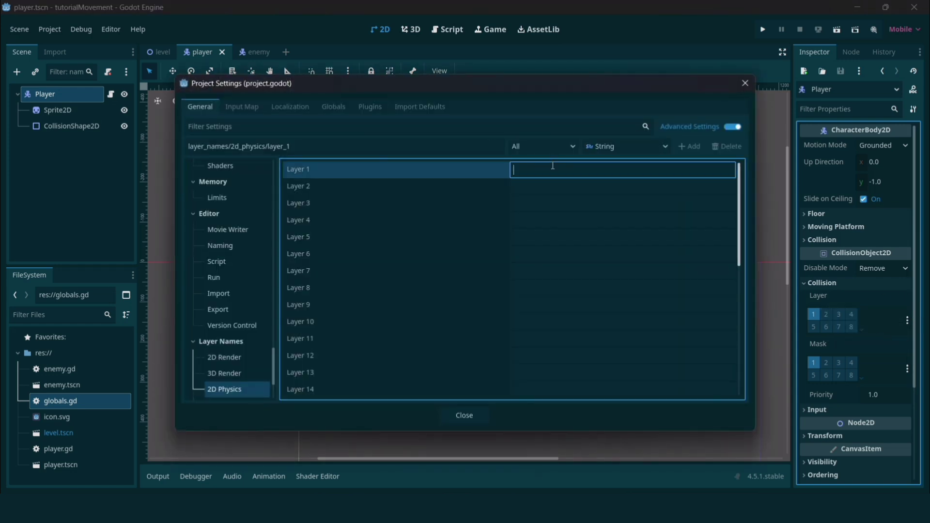
type("player")
left_click(544, 186)
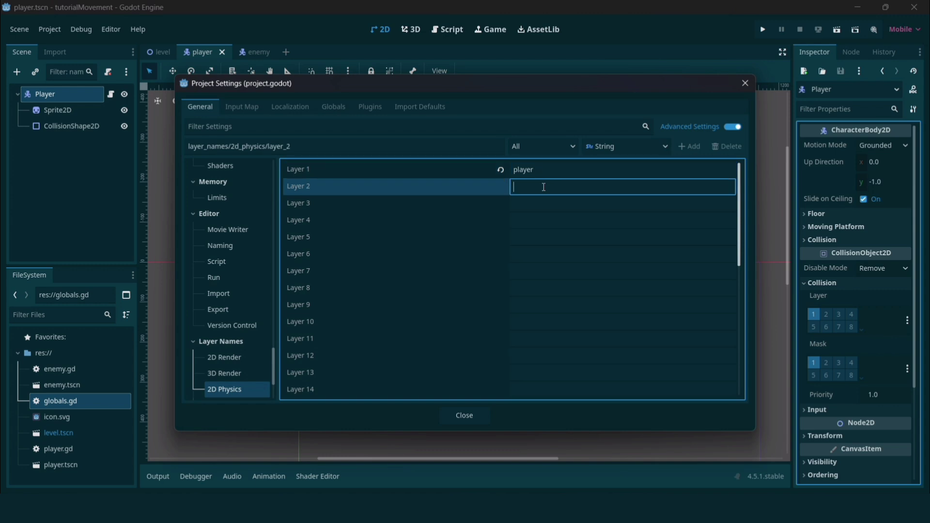
type("enemy")
left_click(475, 415)
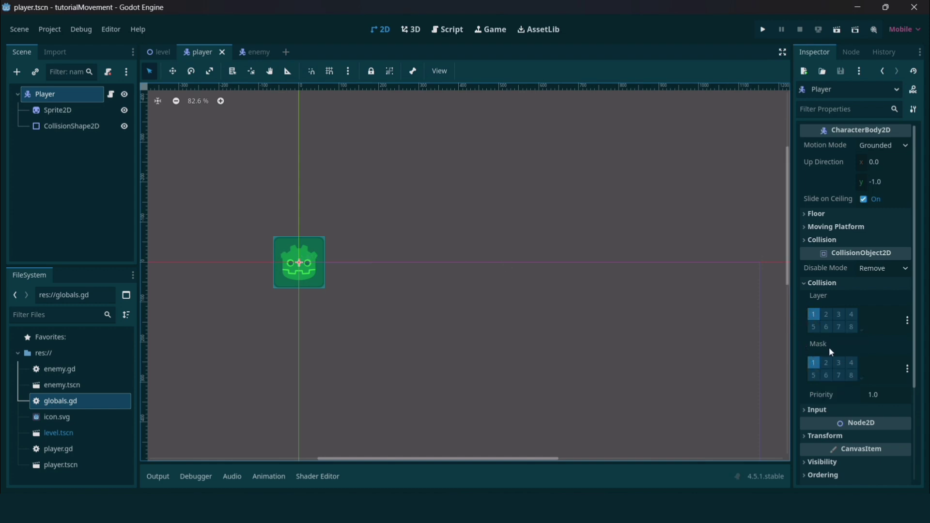
- Add layer 2 to the Player's collision mask and save, and put the Enemy body on collision layer 2 only
left_click(826, 363)
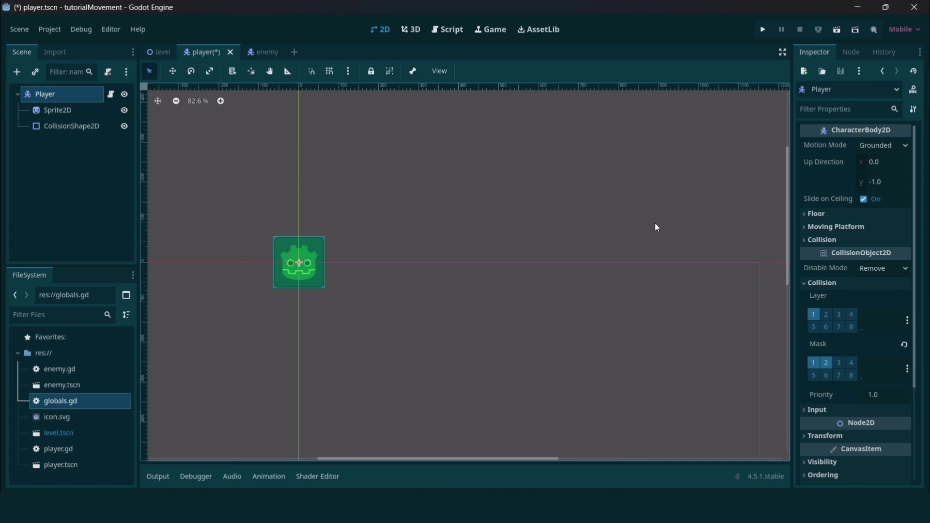
key("ctrl+s")
left_click(263, 52)
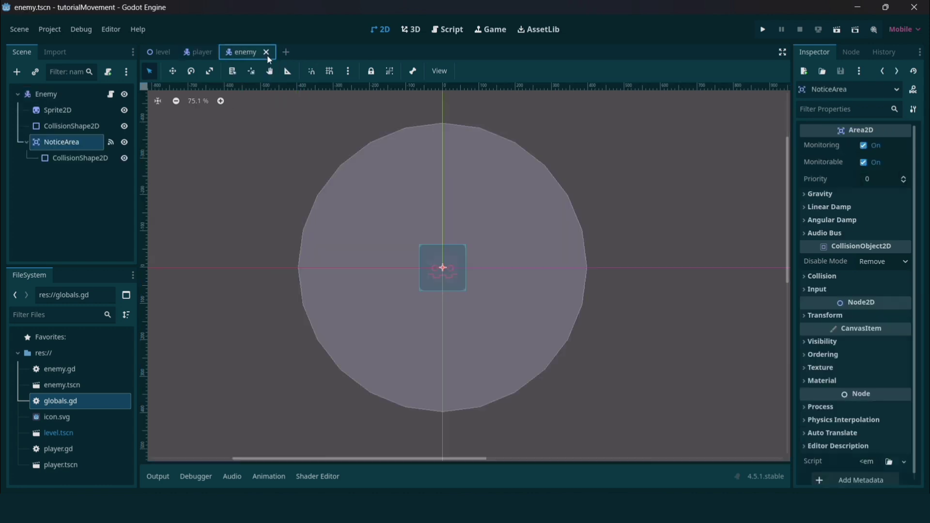
left_click(70, 93)
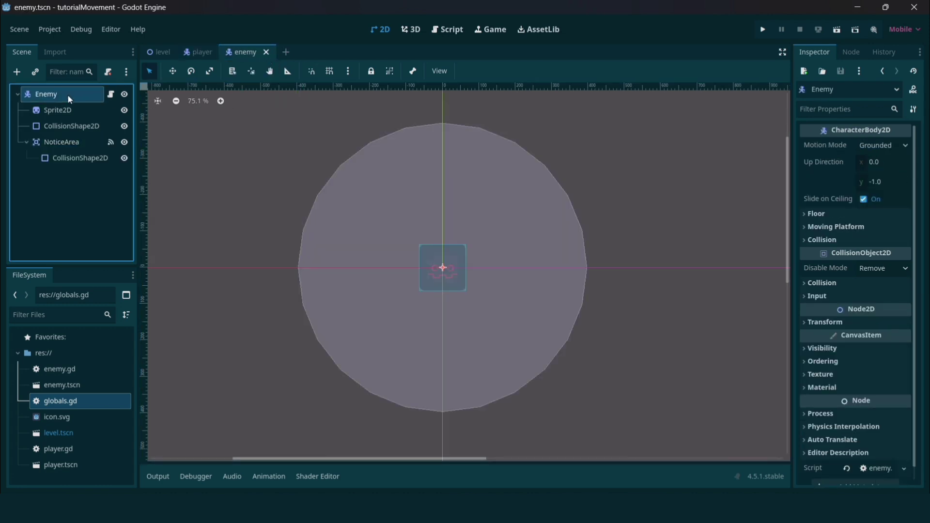
left_click(818, 282)
left_click(826, 314)
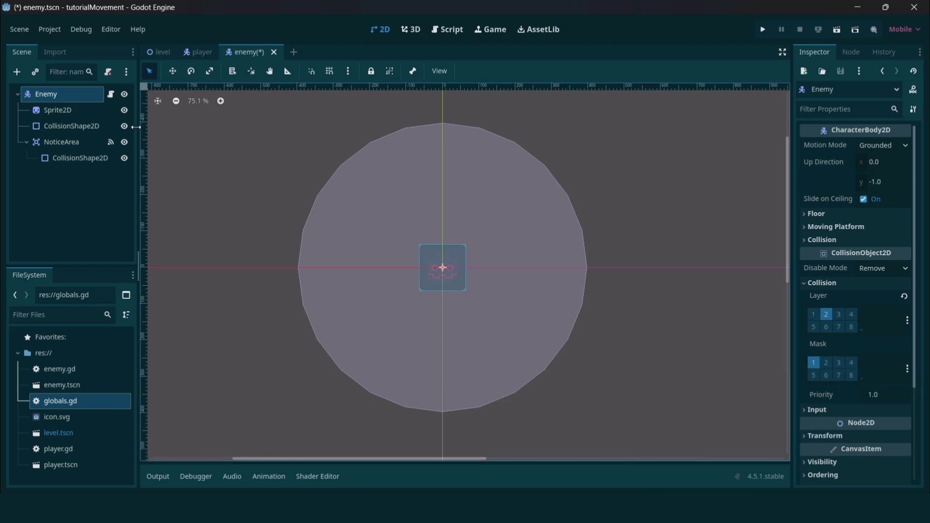
- From the NoticeArea's collision mask settings, name 2D physics layer 3 "area"
left_click(91, 140)
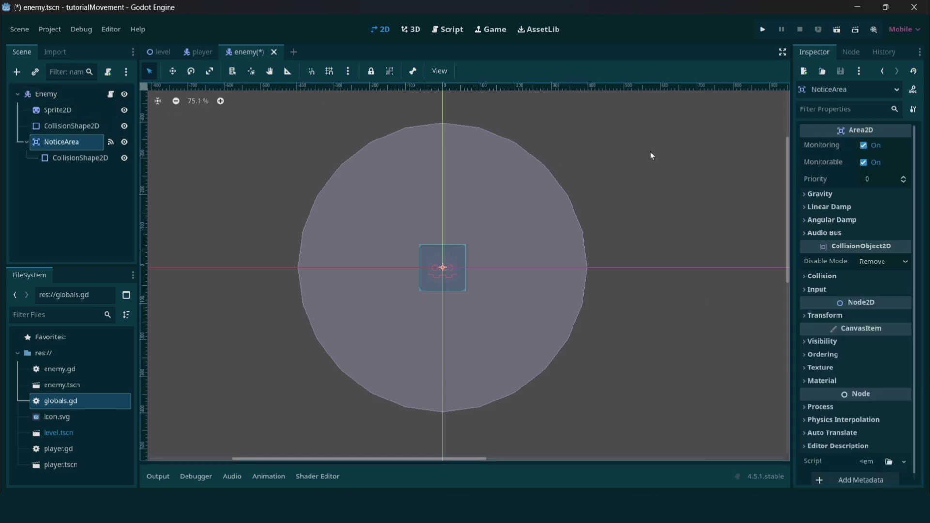
left_click(846, 275)
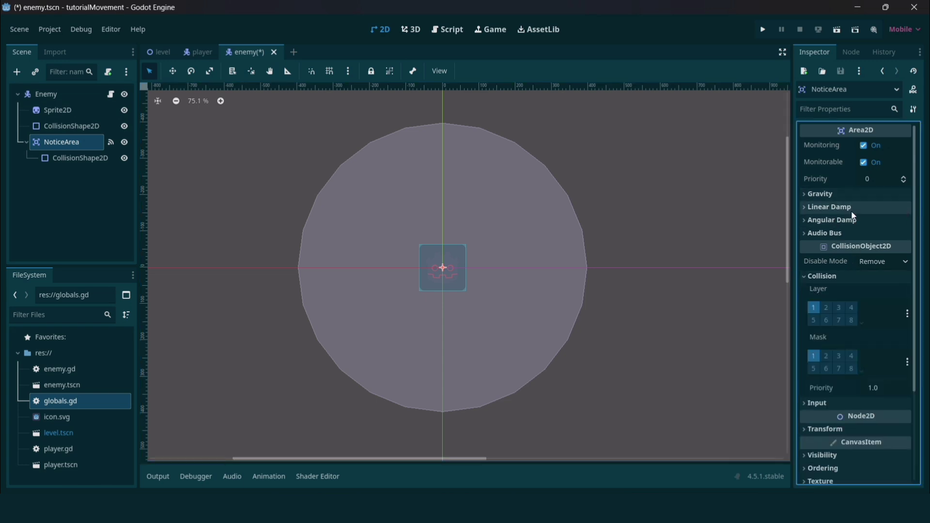
left_click(906, 361)
left_click(875, 387)
left_click(584, 202)
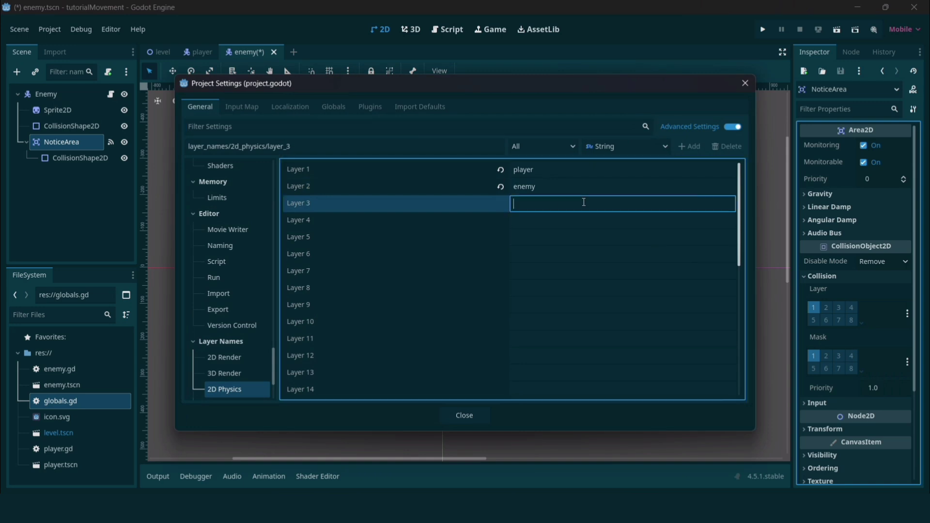
type("area")
left_click(482, 415)
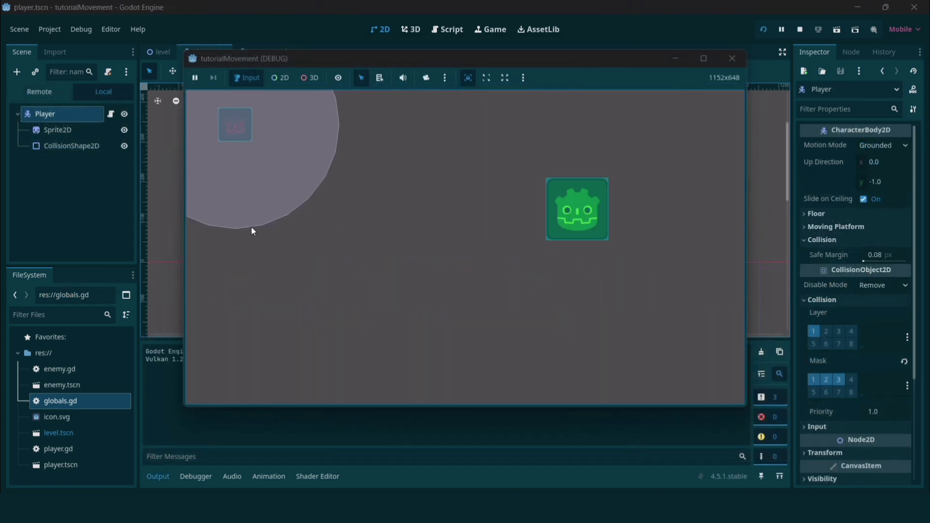
- Test the notice area with the new collision layers by moving the player around the enemy in the running game
key("Up")
key("Left")
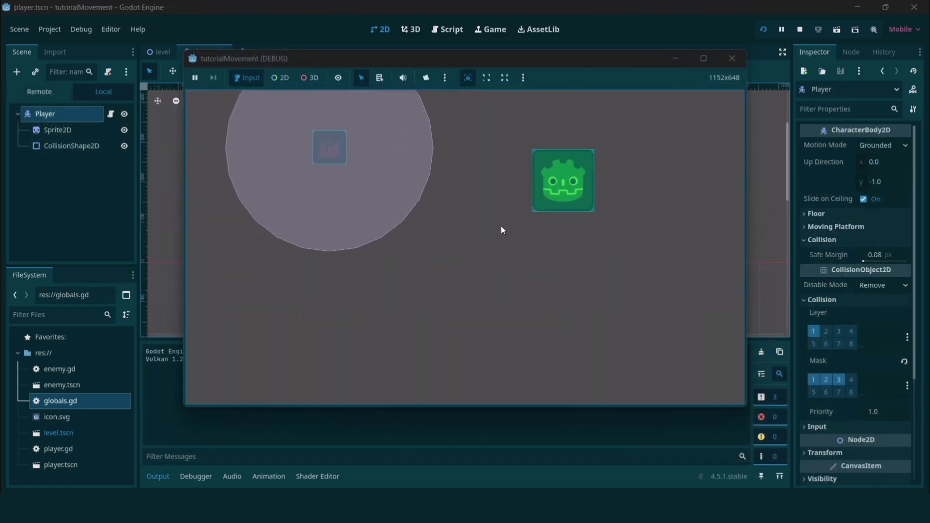
key("Left")
key("Right")
key("Down")
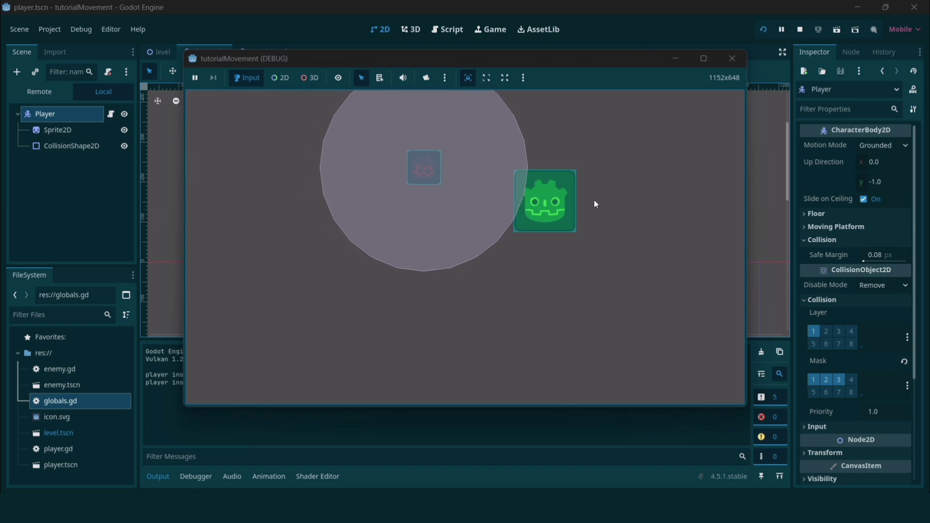
key("Right")
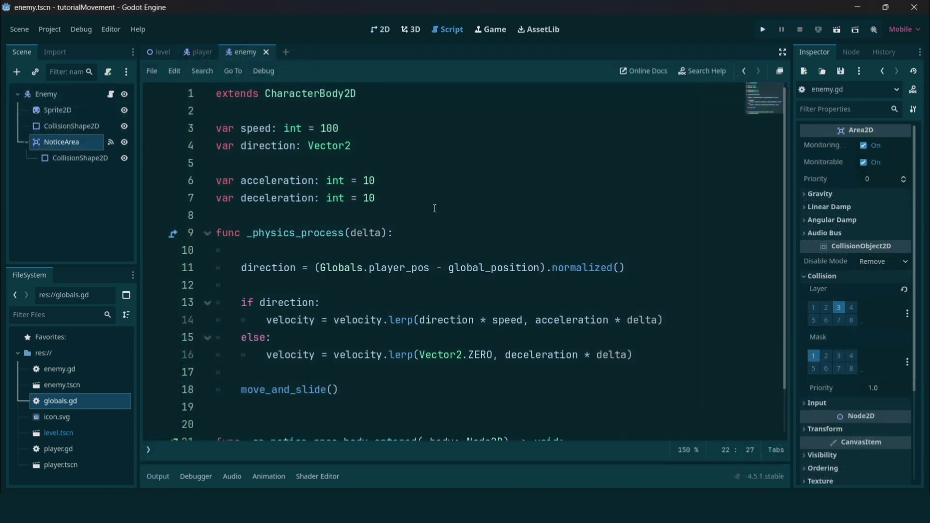
- Declare var follow_player: bool = false below the deceleration variable in the enemy script
left_click(434, 197)
key("Return")
key("Return")
type("var ")
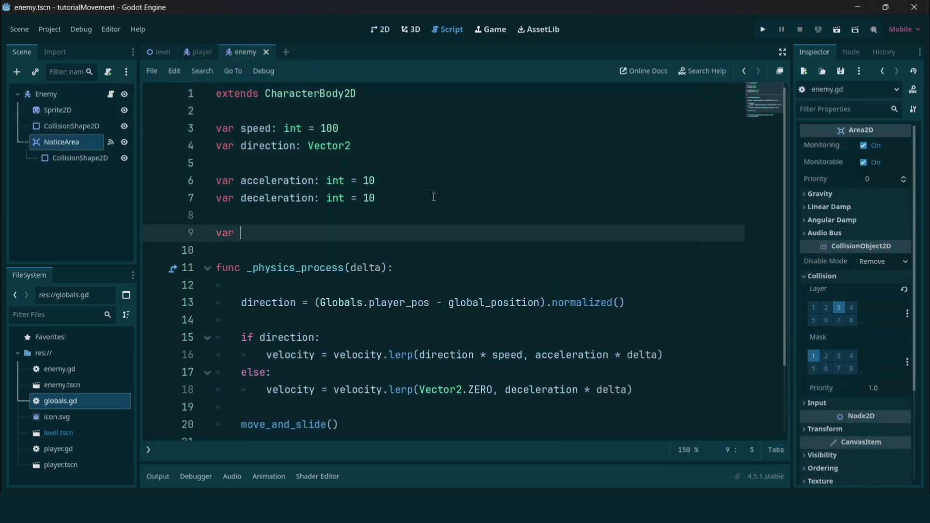
type("follow_player:")
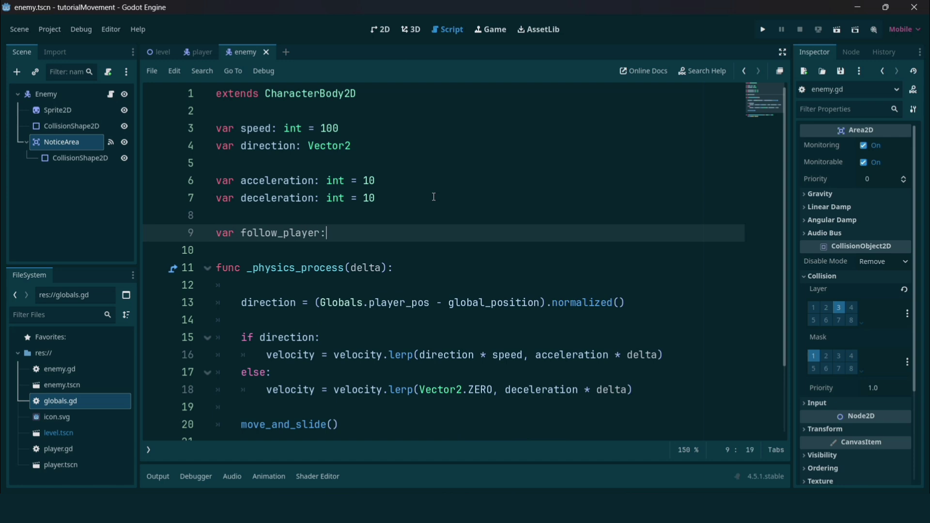
type(" bool = false")
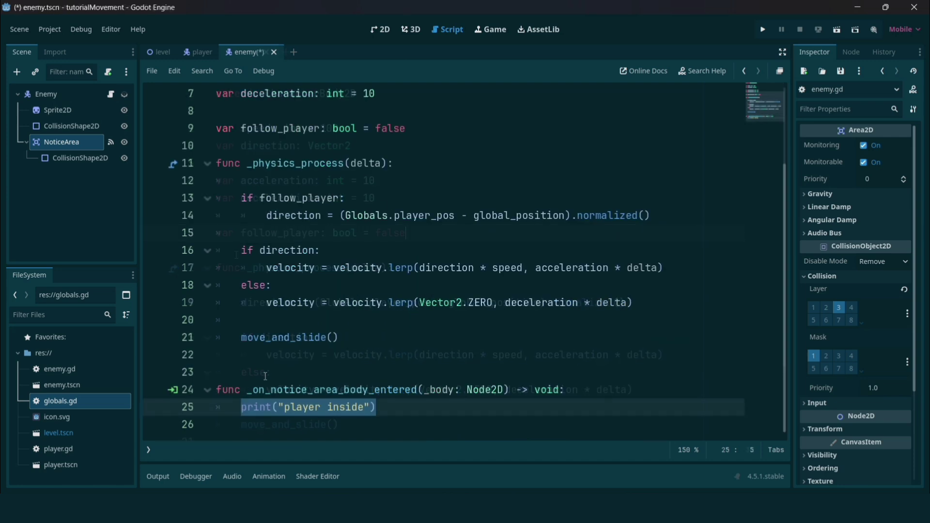
- Replace the print call in _on_notice_area_body_entered with follow_player = true
type("foll")
key("Return")
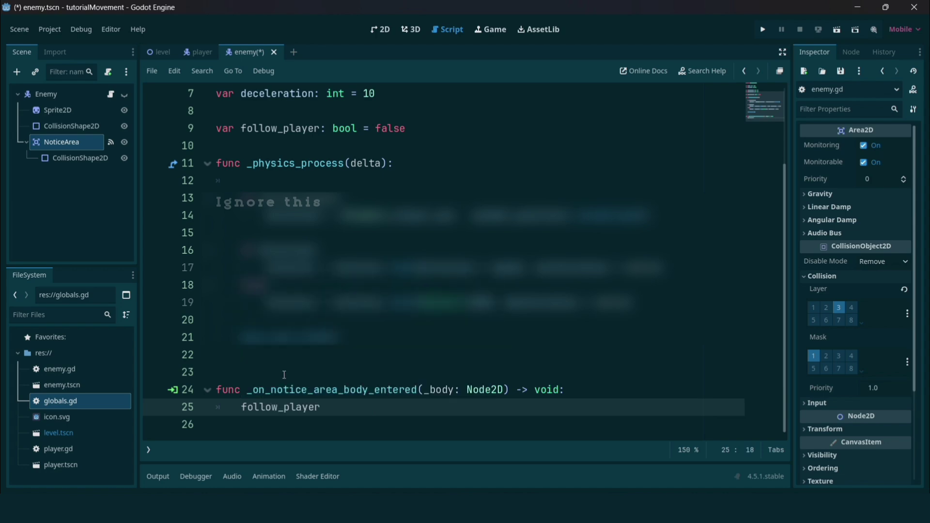
type("true")
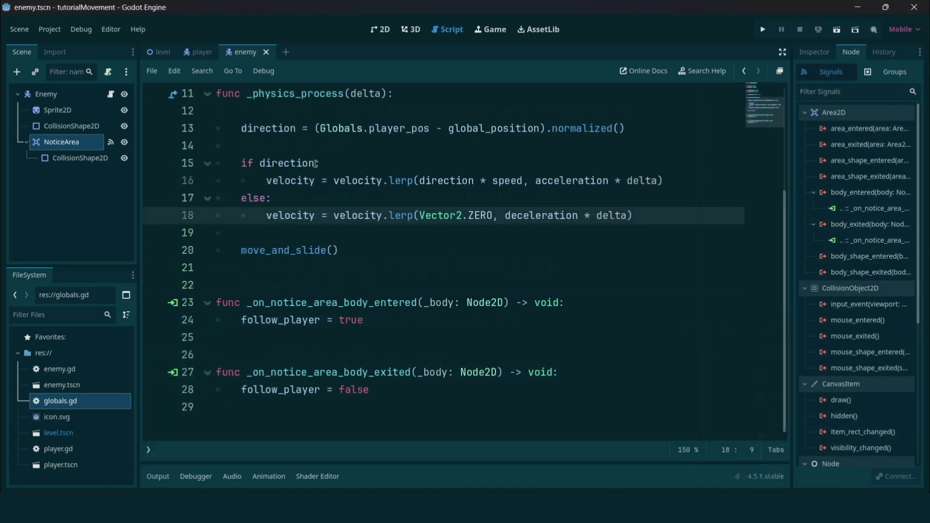
- Change the condition for the enemy's acceleration in _physics_process from direction to follow_player
left_click_drag(315, 163, 260, 162)
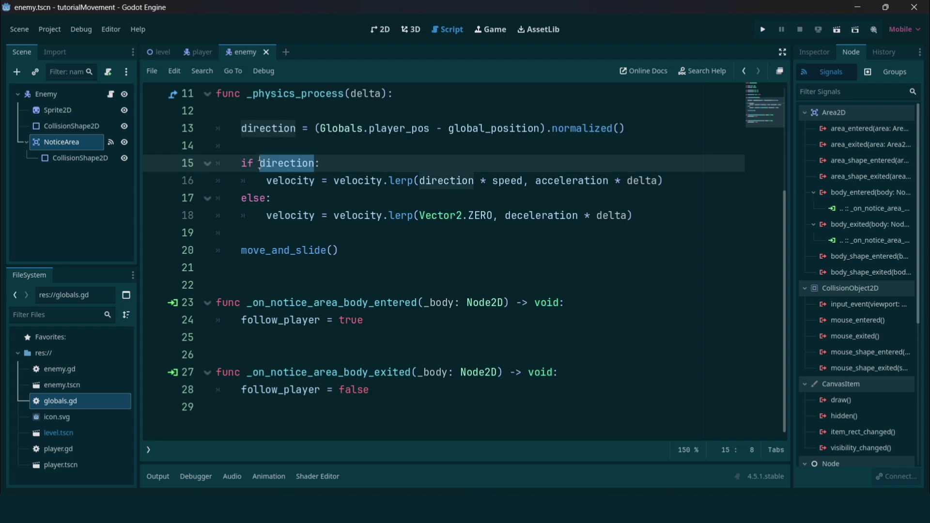
type("follow_player:")
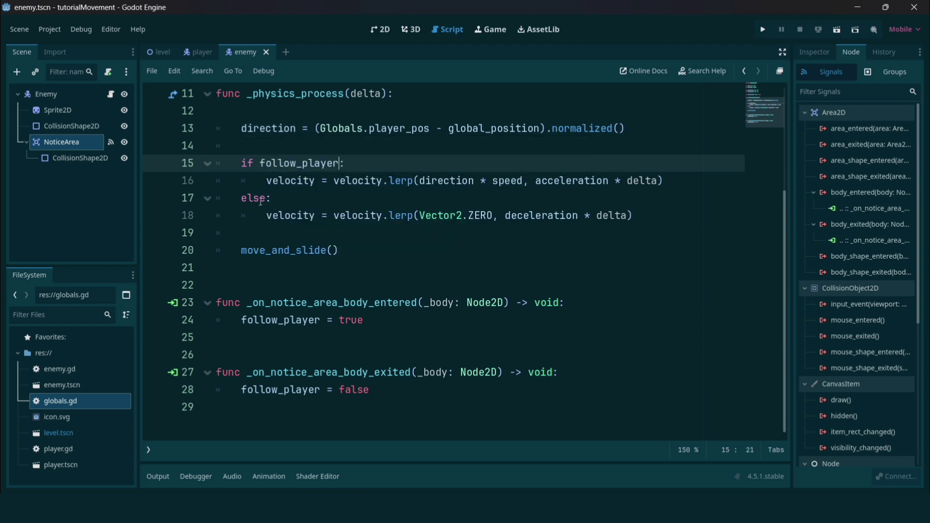
- Run the project, move the player in and out of the notice area to test following, and close the game and output log
left_click(763, 29)
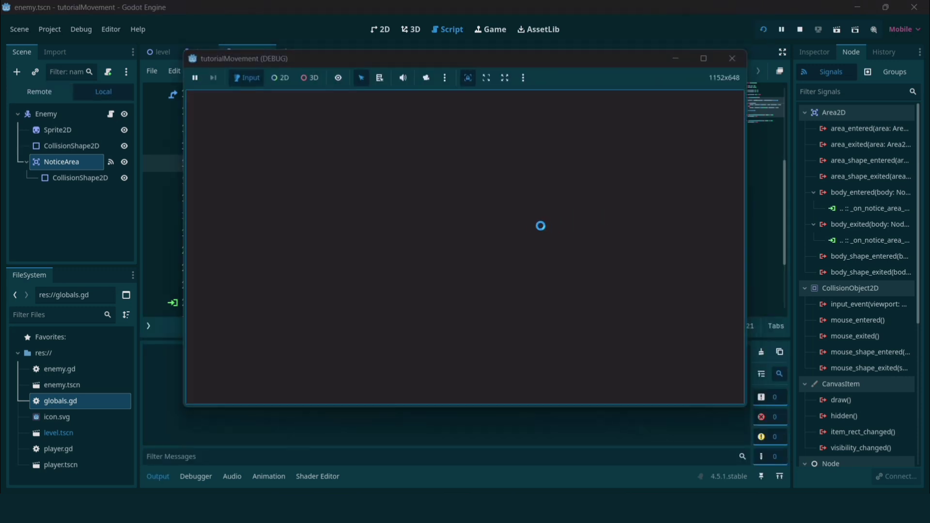
key("Left")
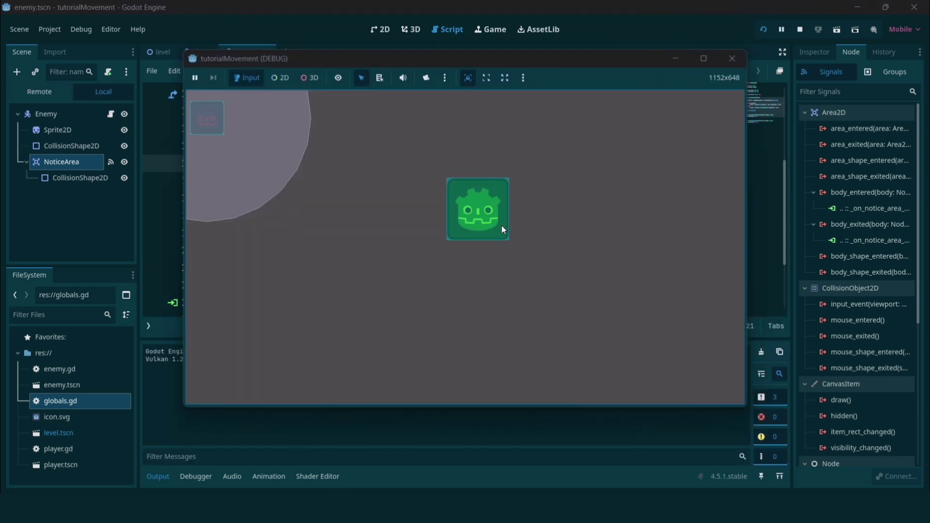
key("Up")
key("Right")
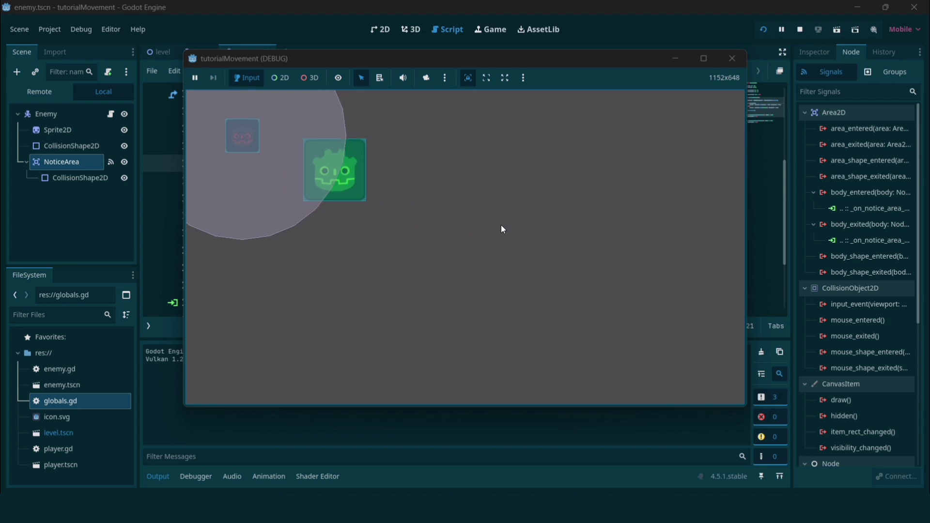
key("Left")
key("Right")
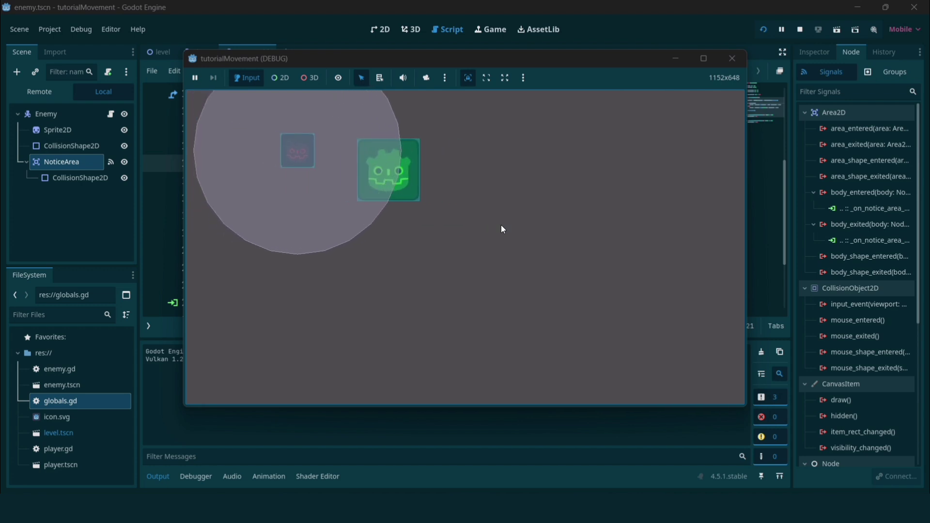
key("Down")
left_click(732, 59)
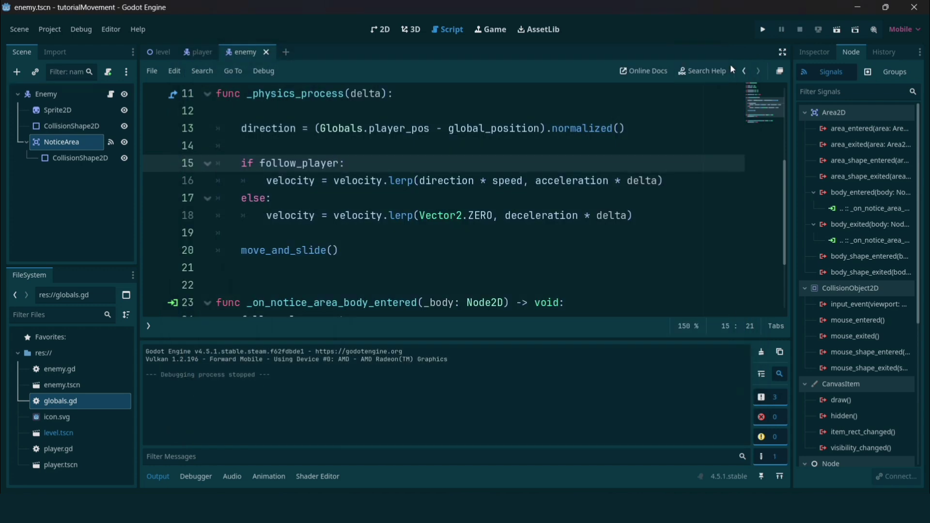
left_click(158, 475)
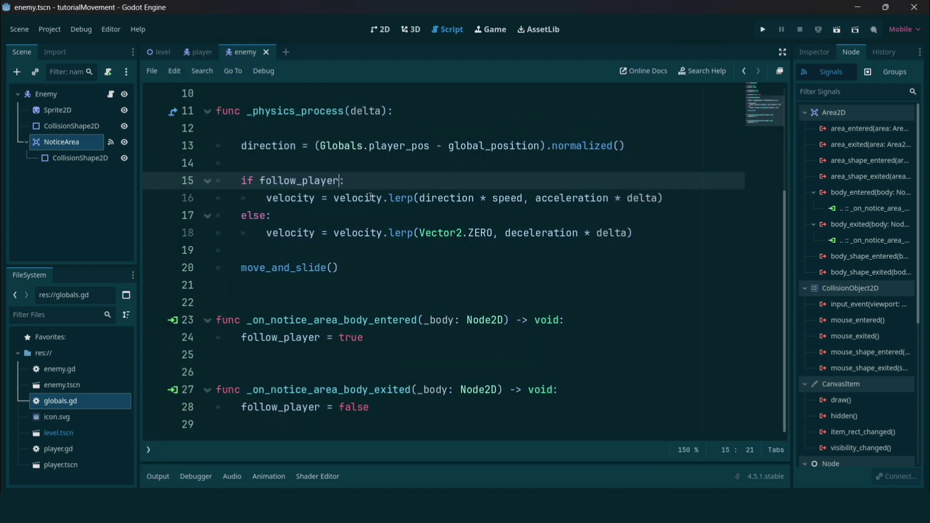